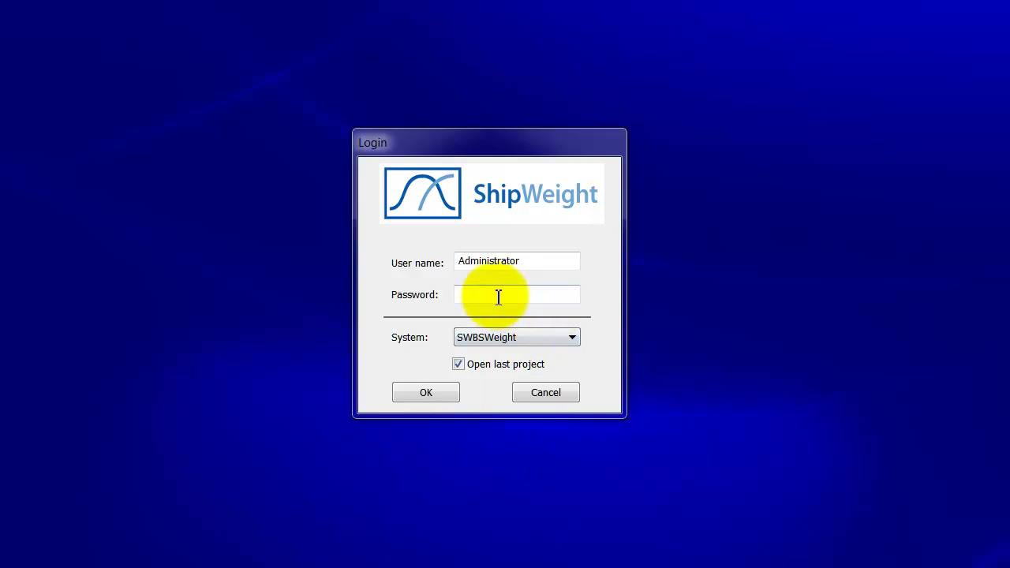
# Step: Log in as administrator to the SWBSWeight system, reopening the last project GD (P-1000)
pyautogui.click(498, 296)
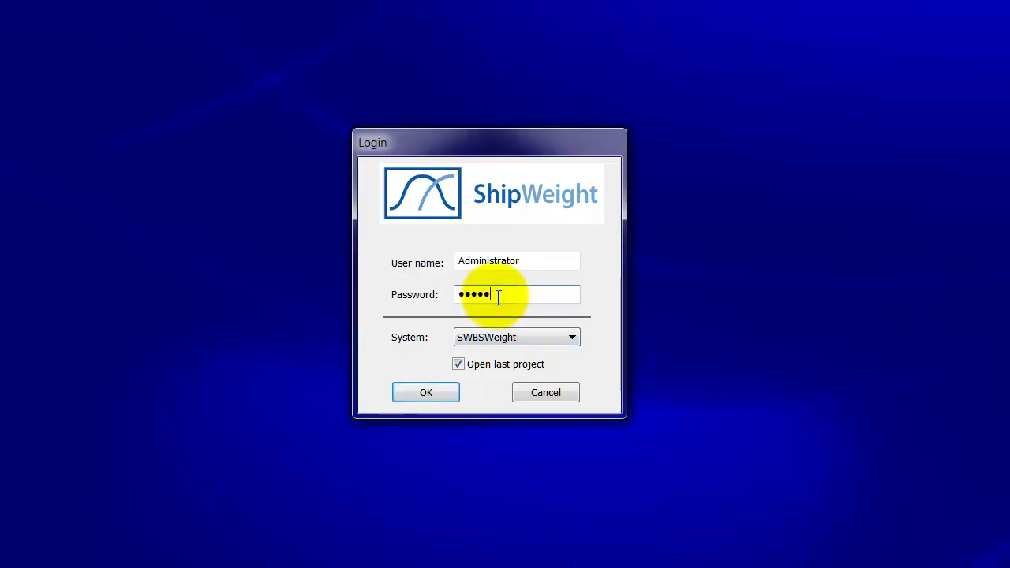
pyautogui.click(430, 393)
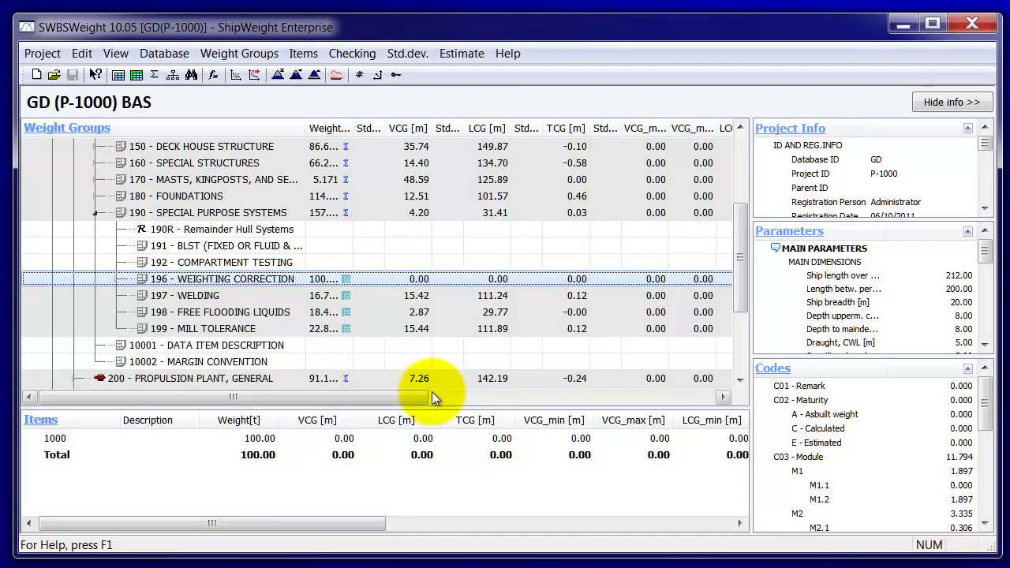
pyautogui.click(111, 52)
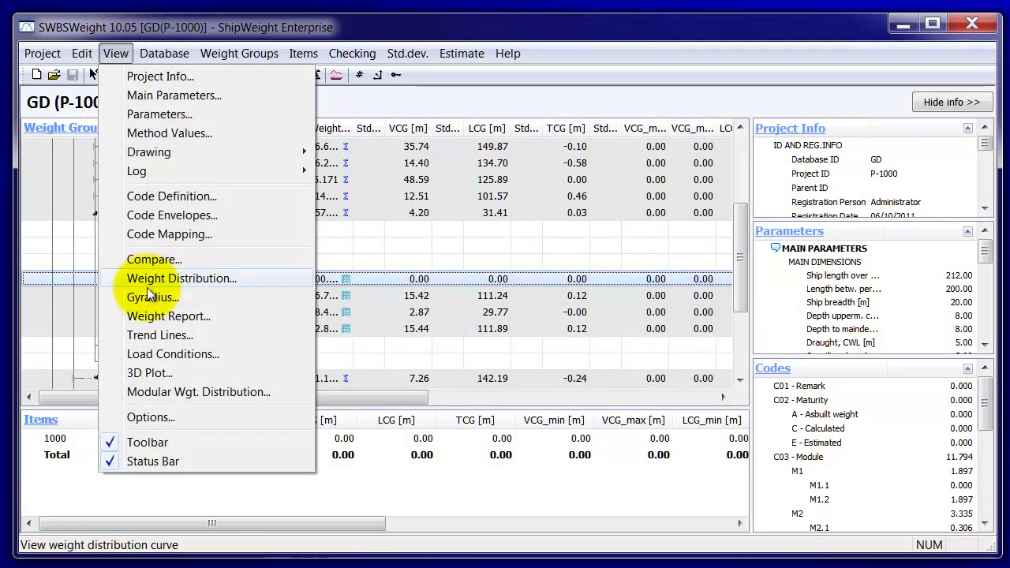
pyautogui.click(142, 196)
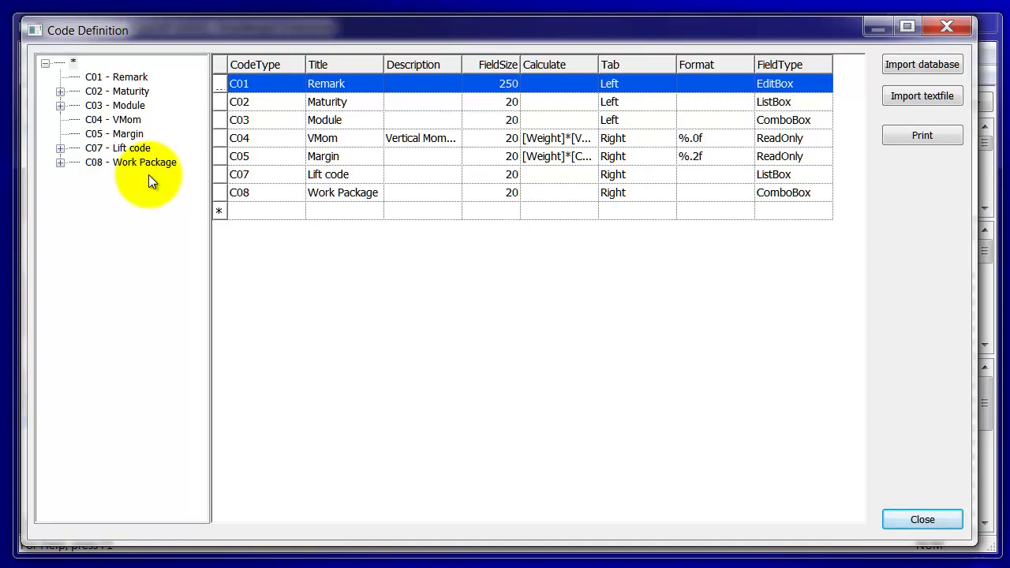
pyautogui.click(123, 162)
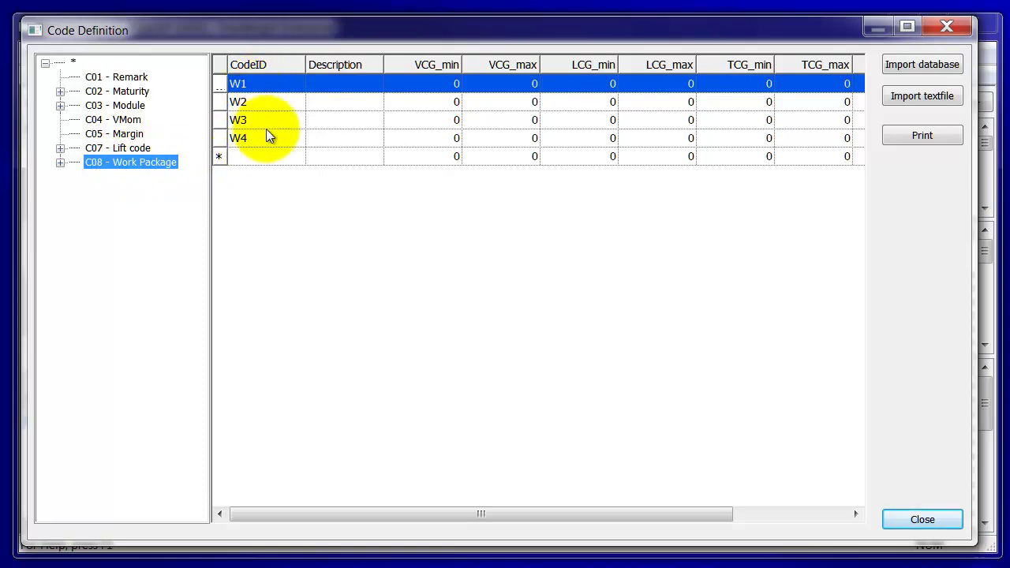
pyautogui.click(934, 514)
pyautogui.click(108, 53)
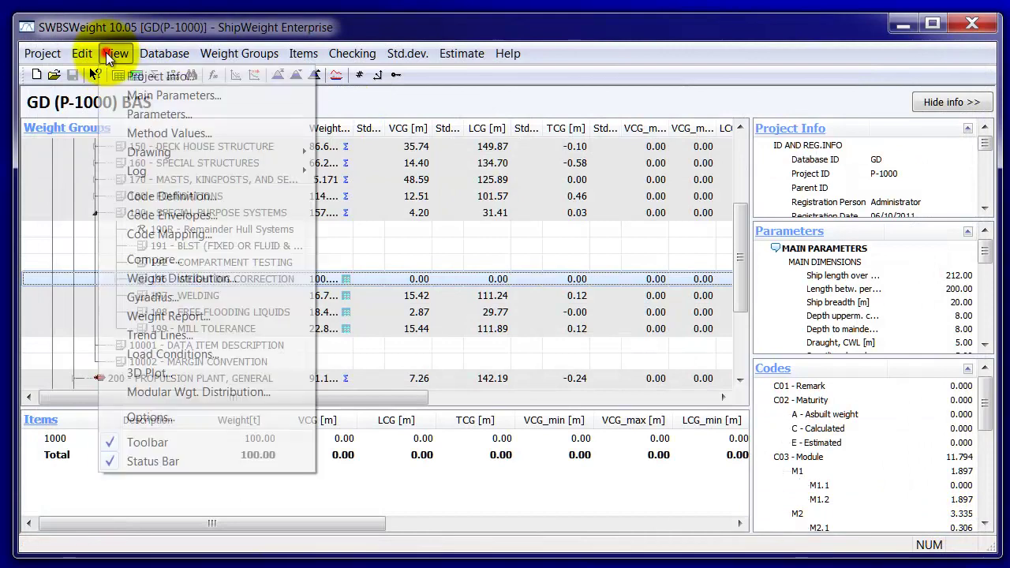
pyautogui.click(177, 418)
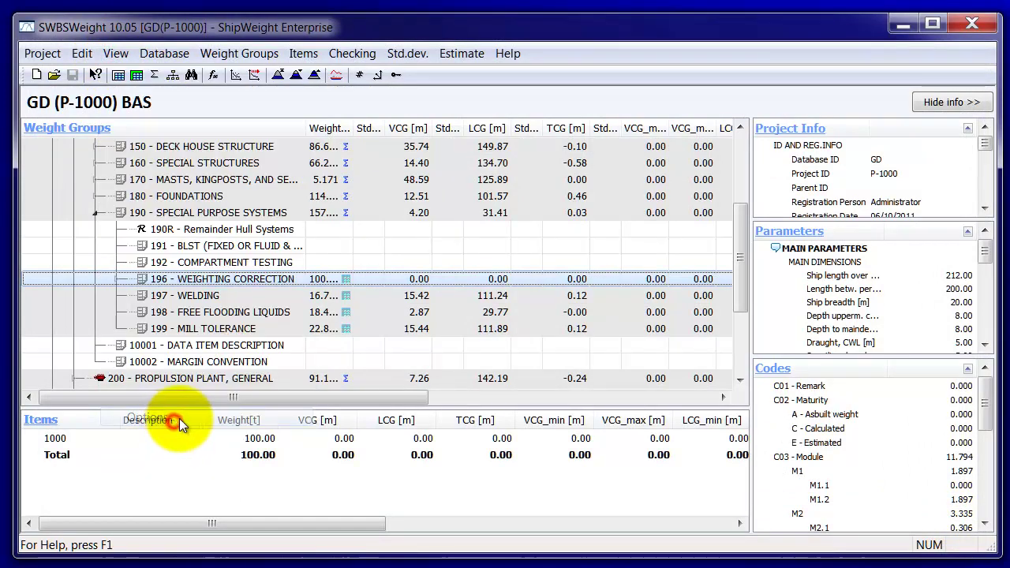
pyautogui.click(510, 93)
pyautogui.click(511, 93)
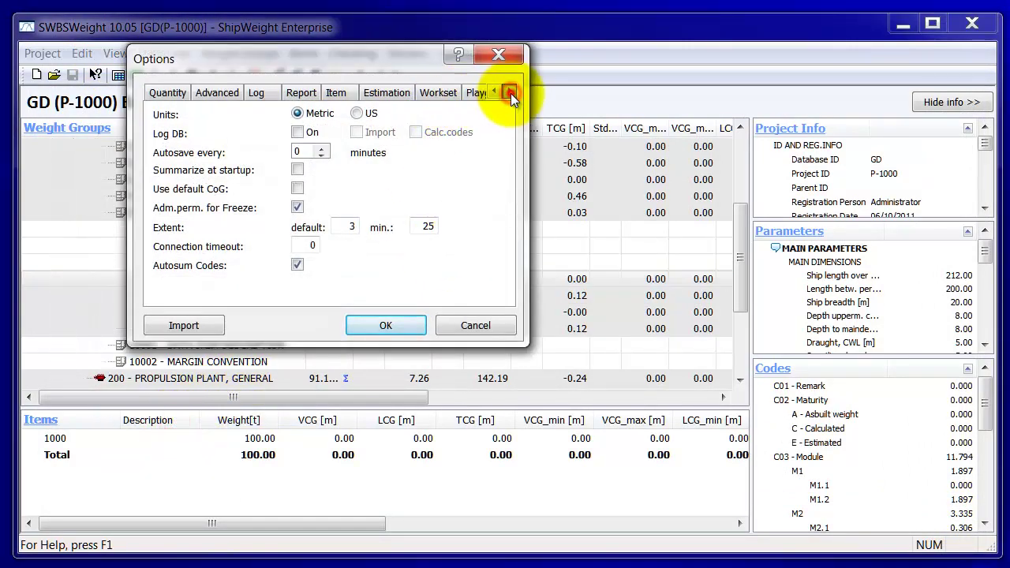
pyautogui.click(510, 93)
pyautogui.click(393, 93)
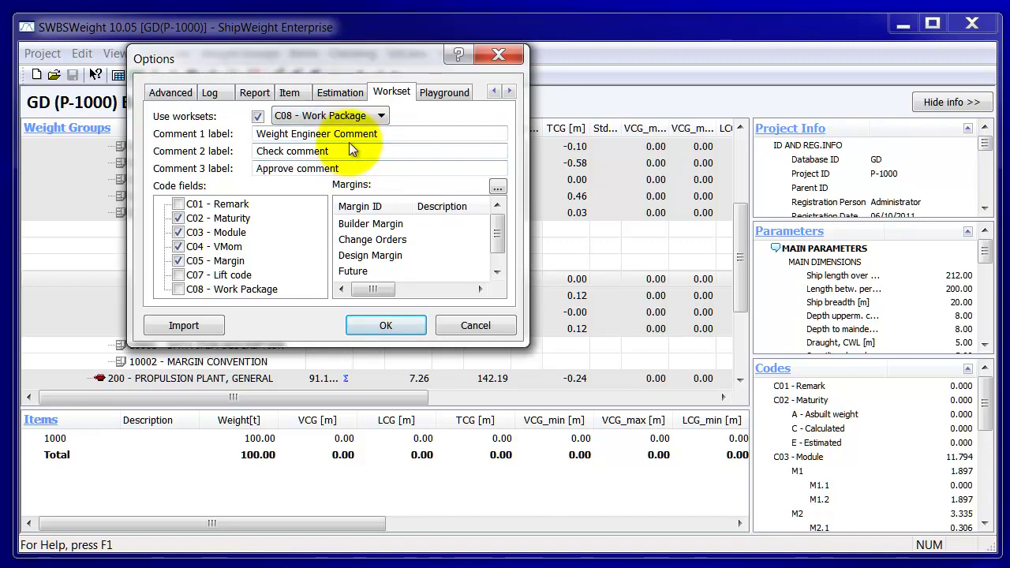
pyautogui.moveTo(386, 288); pyautogui.dragTo(363, 299)
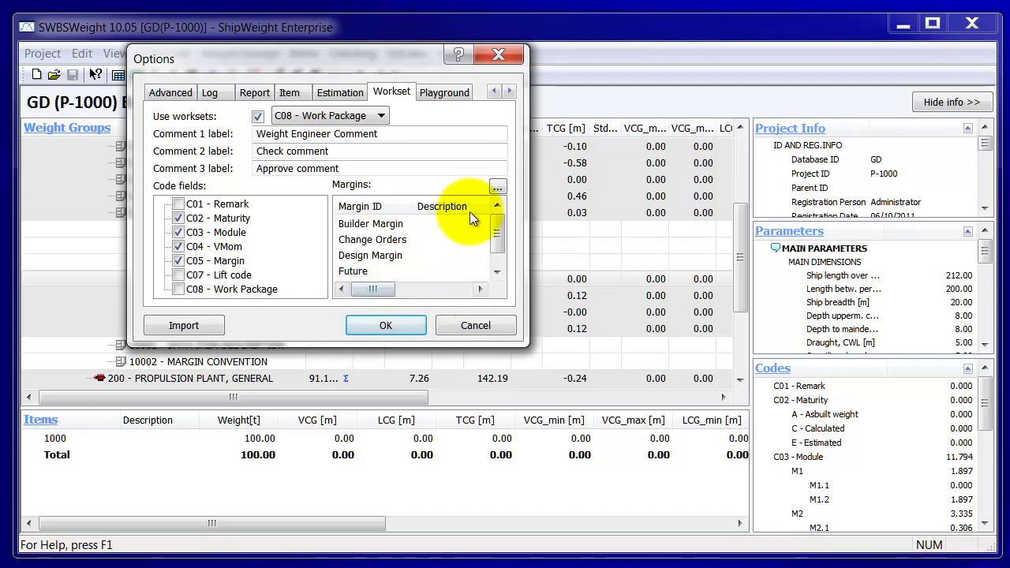
pyautogui.click(497, 187)
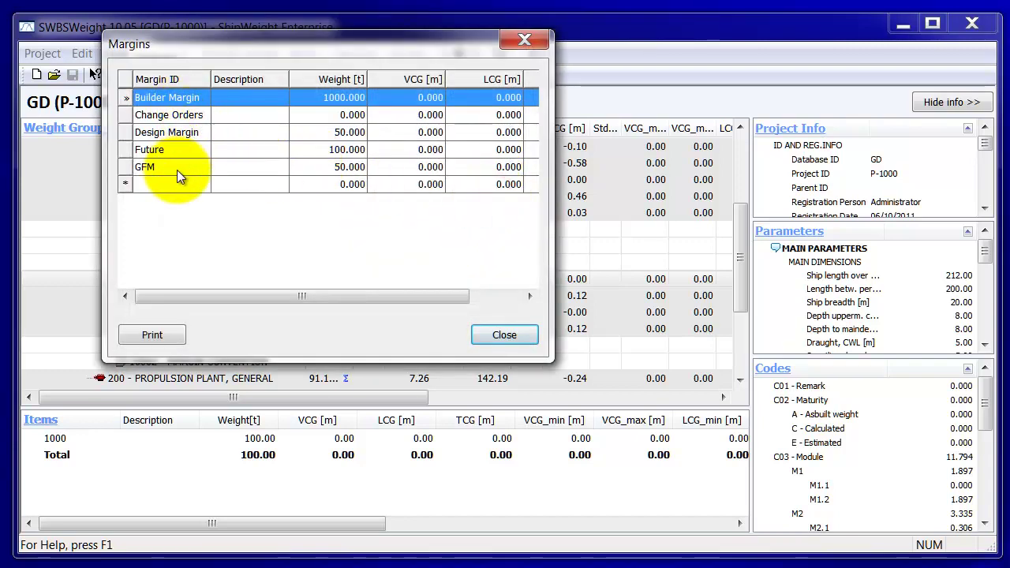
pyautogui.click(505, 338)
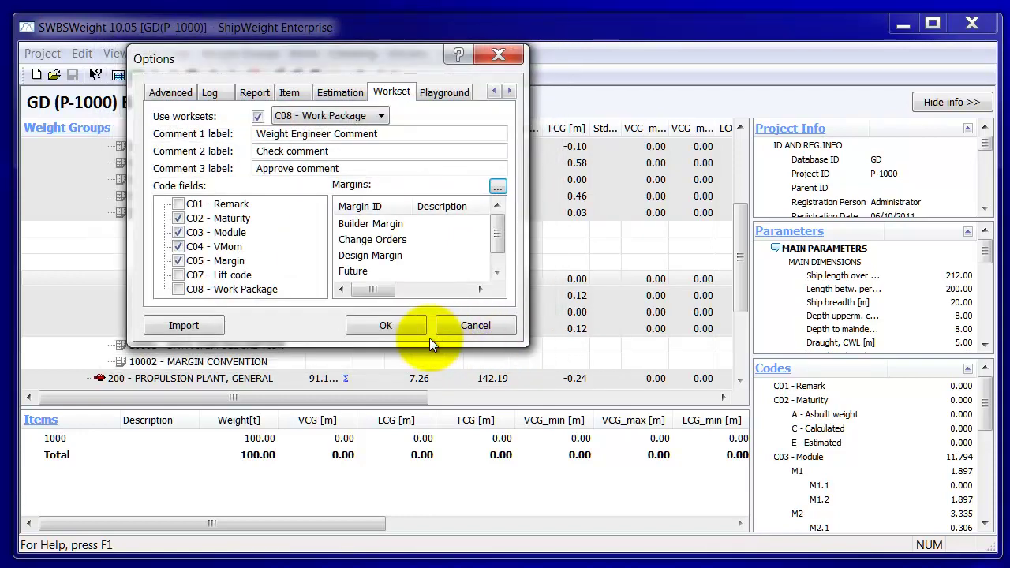
pyautogui.click(371, 325)
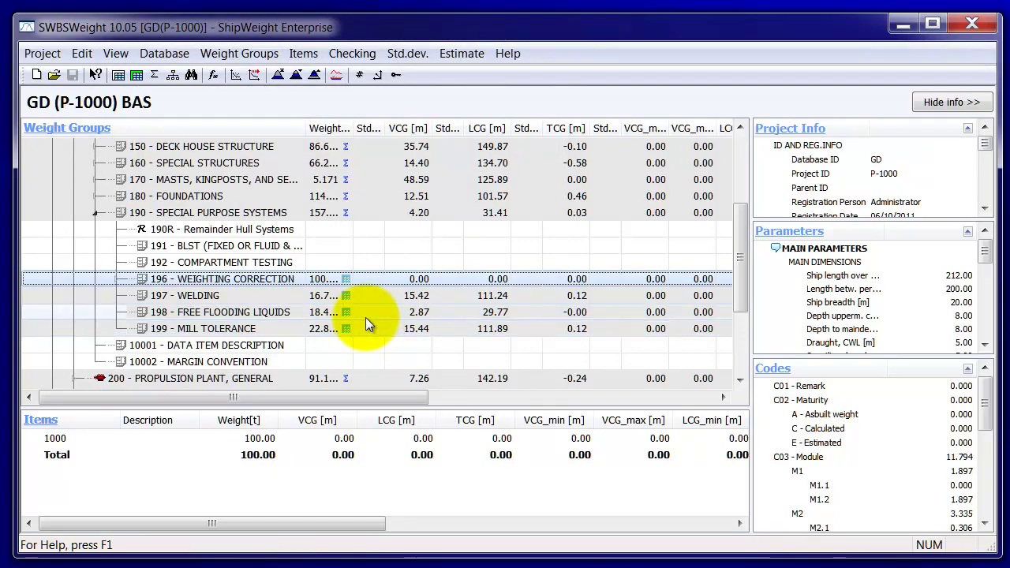
# Step: Review the item rows of weight group 198 FREE FLOODING LIQUIDS in the Items window, then close it
pyautogui.doubleClick(347, 312)
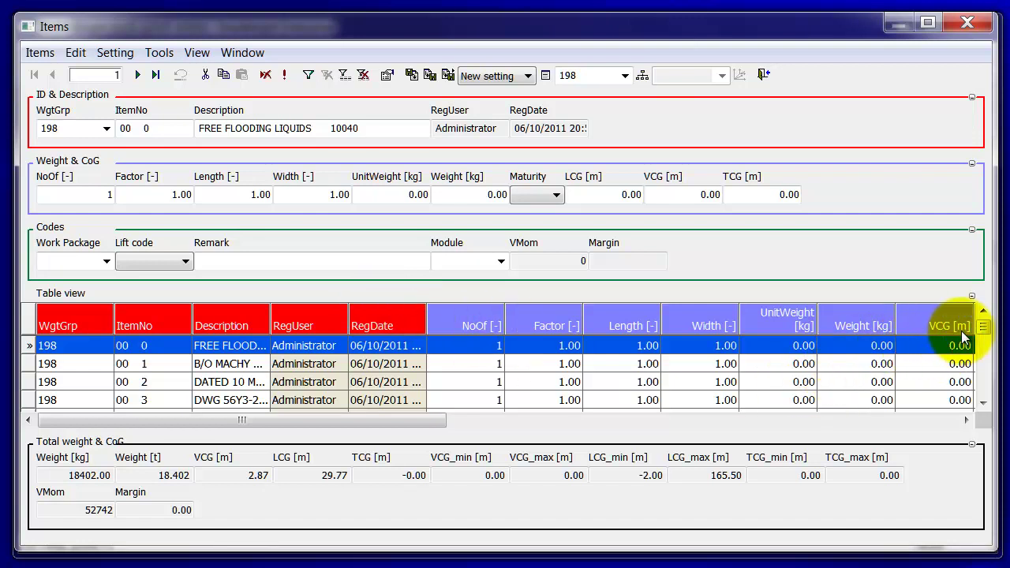
pyautogui.moveTo(986, 329)
pyautogui.mouseDown()
pyautogui.moveTo(987, 377)
pyautogui.moveTo(977, 337)
pyautogui.mouseUp()
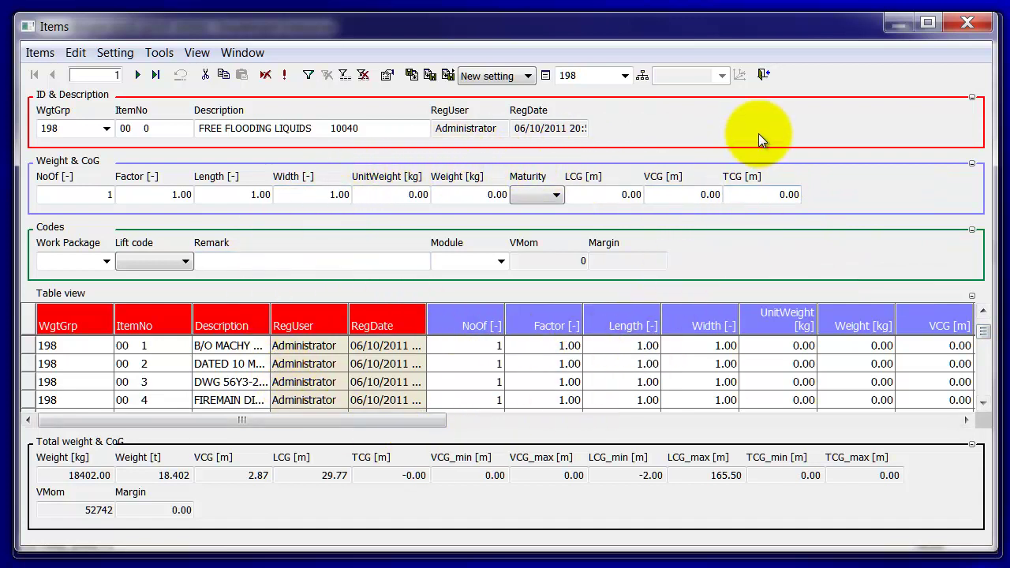
pyautogui.click(764, 75)
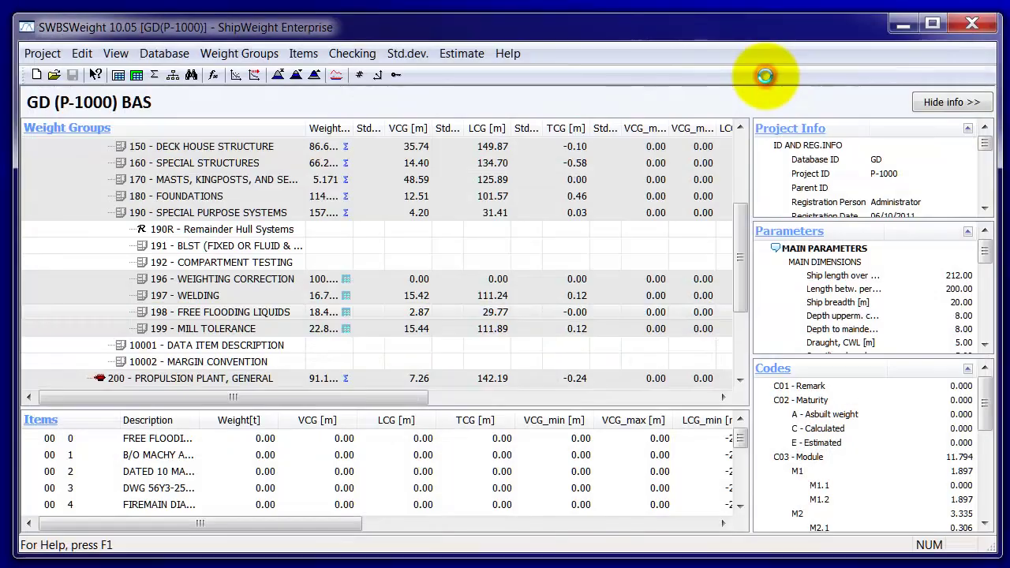
pyautogui.click(135, 78)
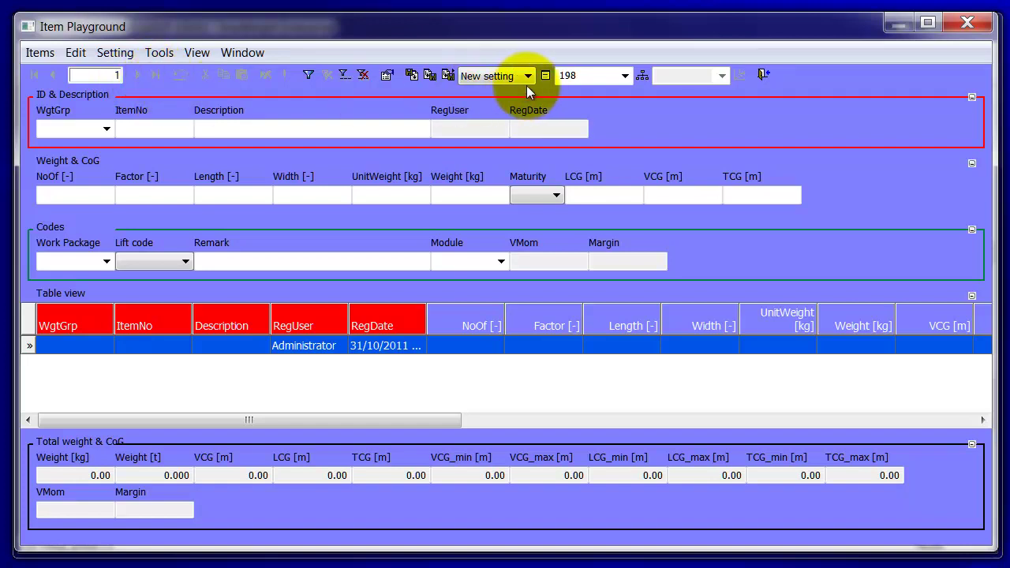
pyautogui.click(597, 76)
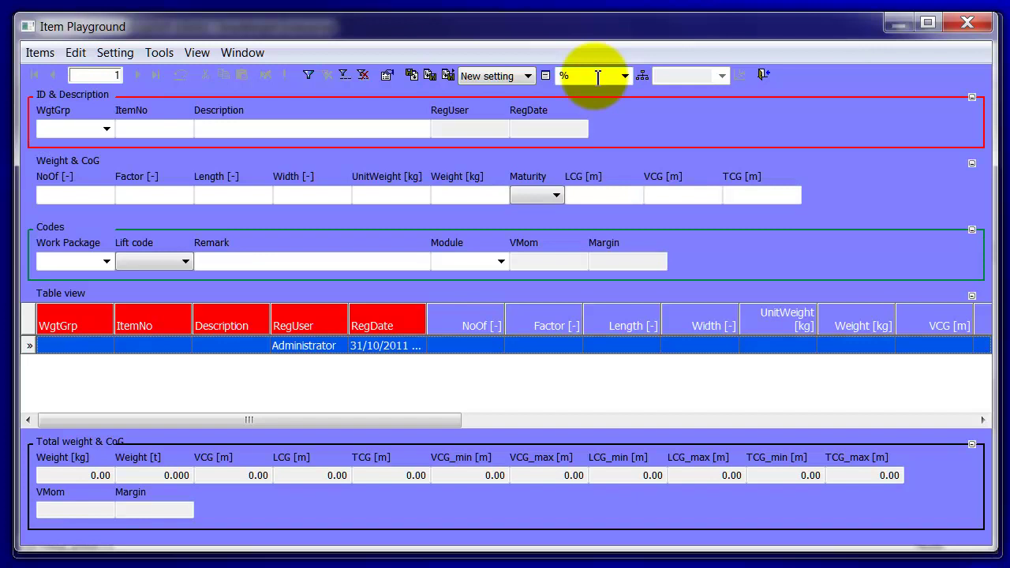
pyautogui.click(763, 74)
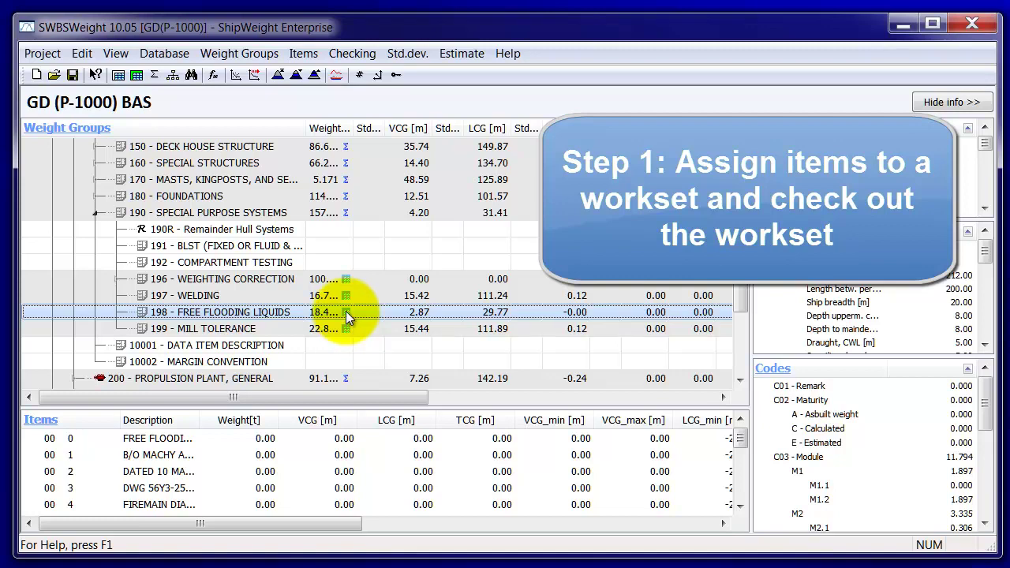
# Step: Select all group 198 items and set their C08 - Work Package field to W3
pyautogui.click(346, 313)
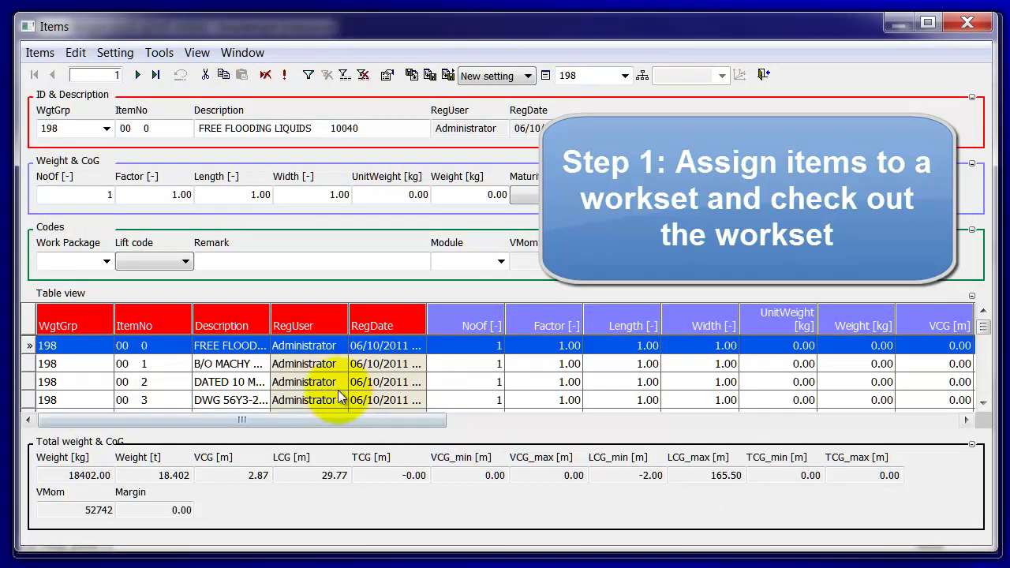
pyautogui.click(137, 380)
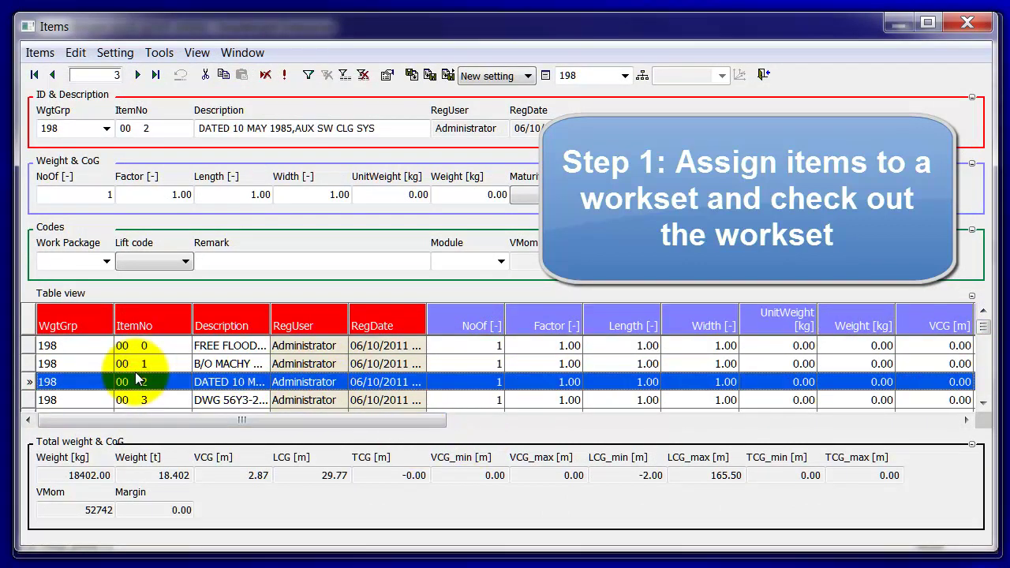
pyautogui.hotkey('ctrl', 'a')
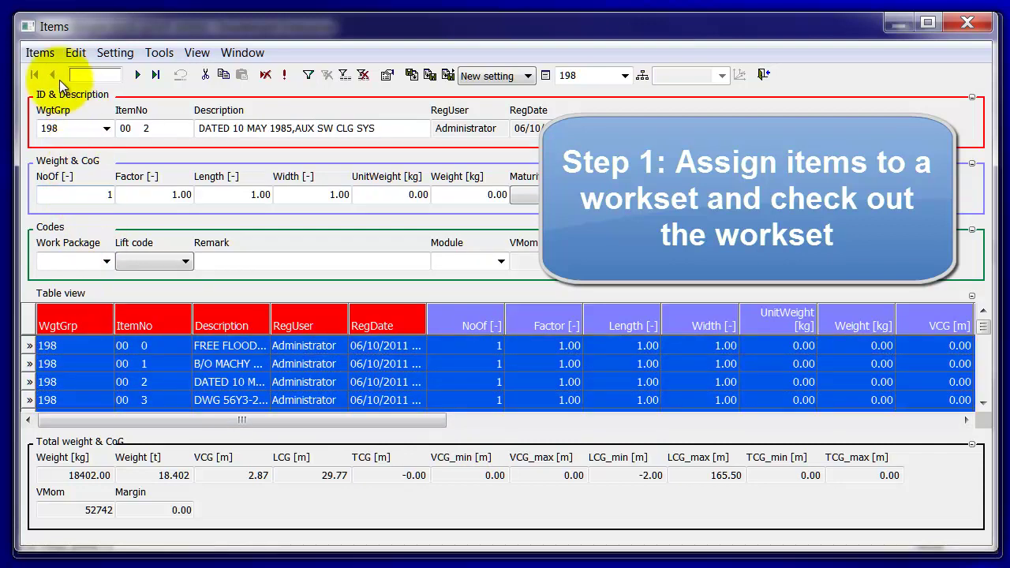
pyautogui.click(39, 53)
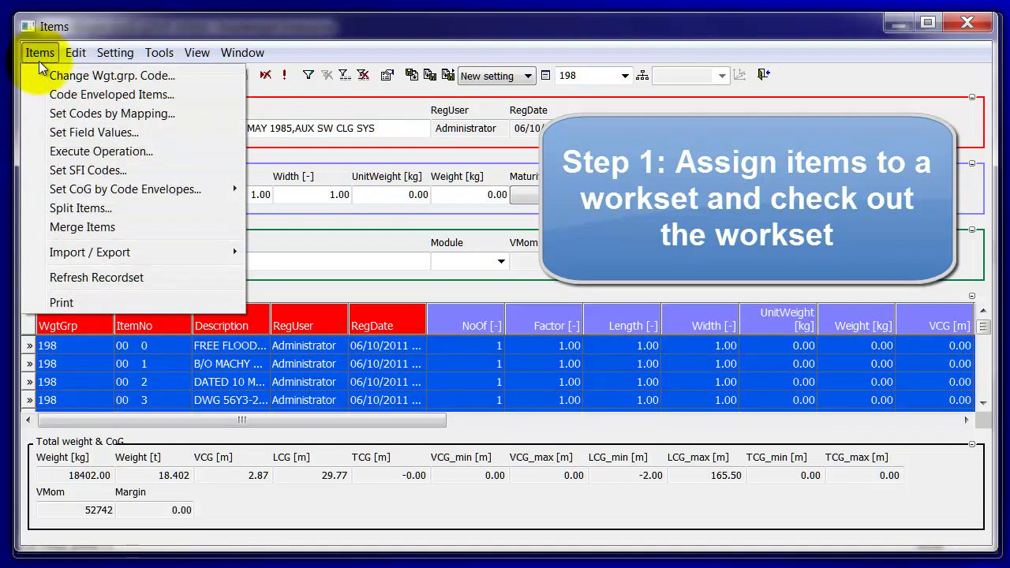
pyautogui.click(43, 131)
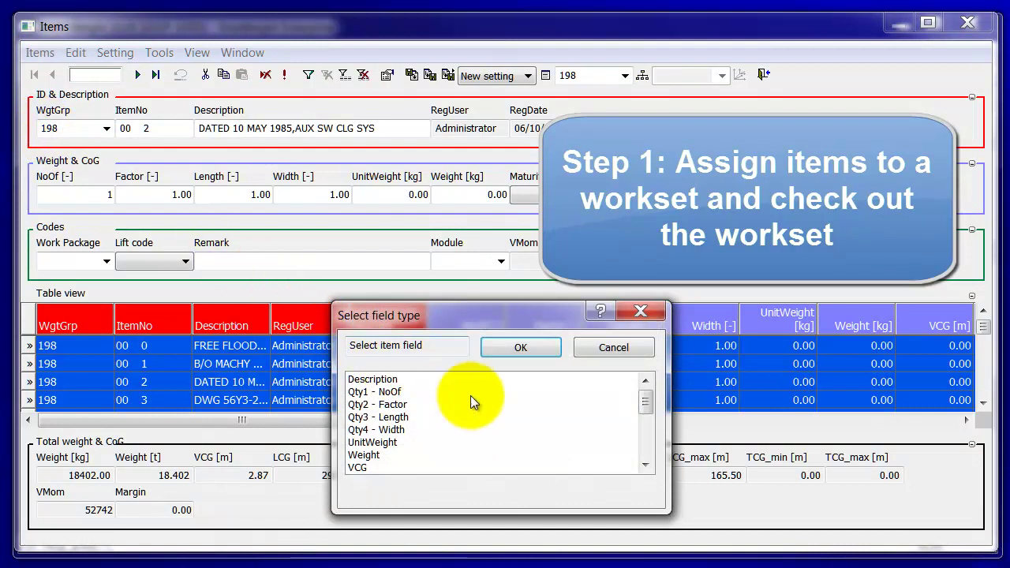
pyautogui.click(645, 404)
pyautogui.moveTo(645, 403); pyautogui.dragTo(647, 446)
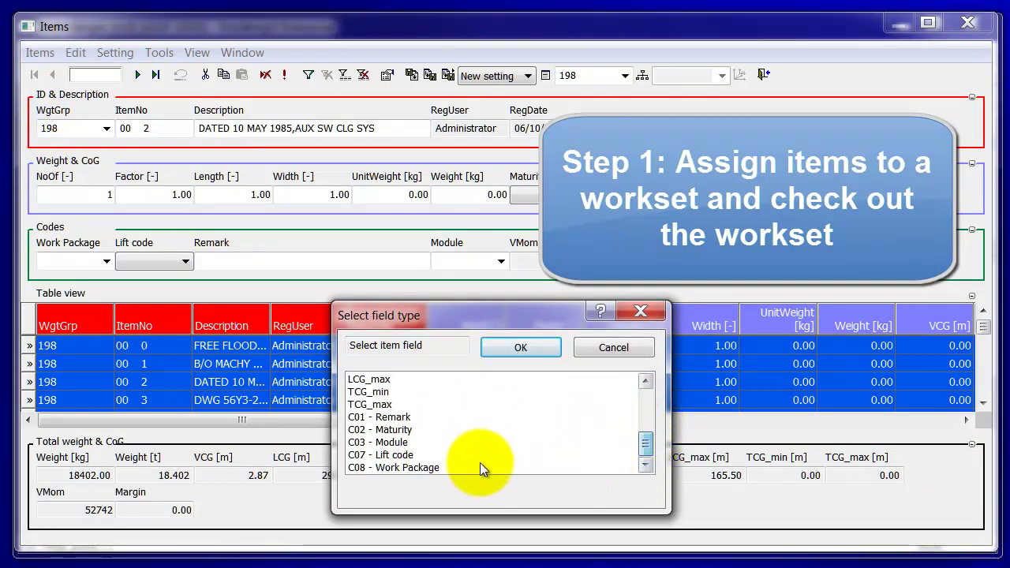
pyautogui.click(424, 468)
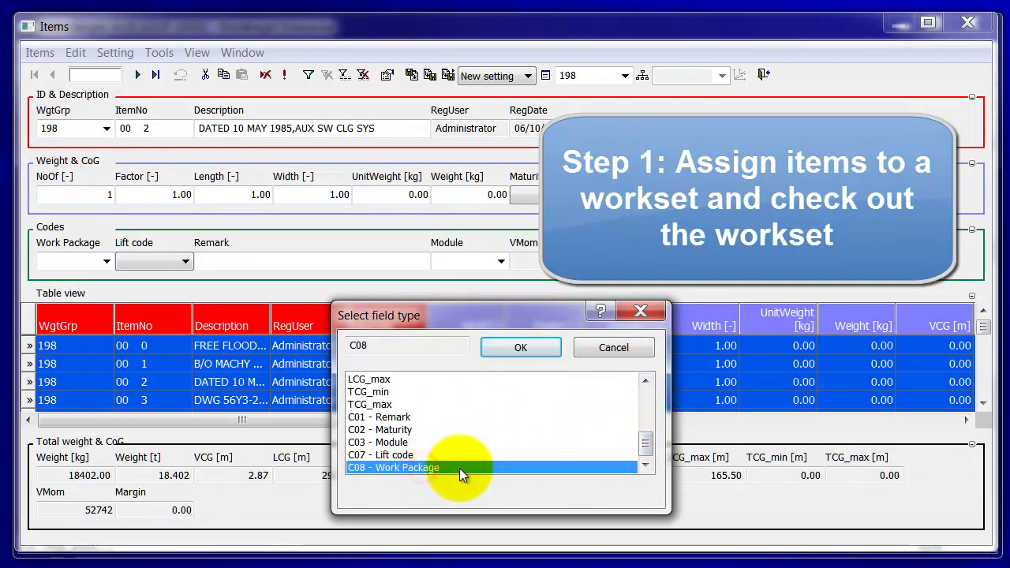
pyautogui.click(516, 348)
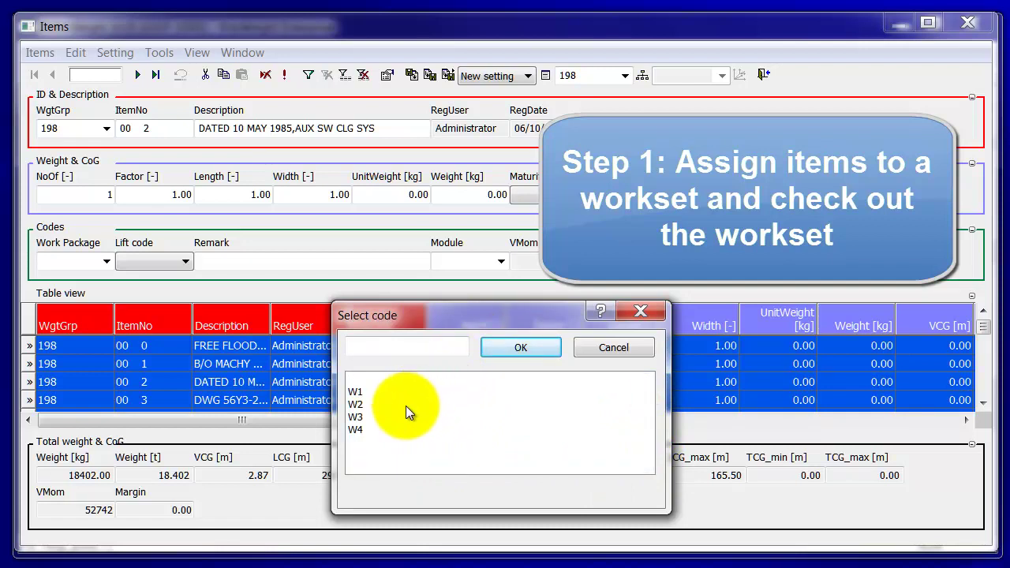
pyautogui.click(362, 420)
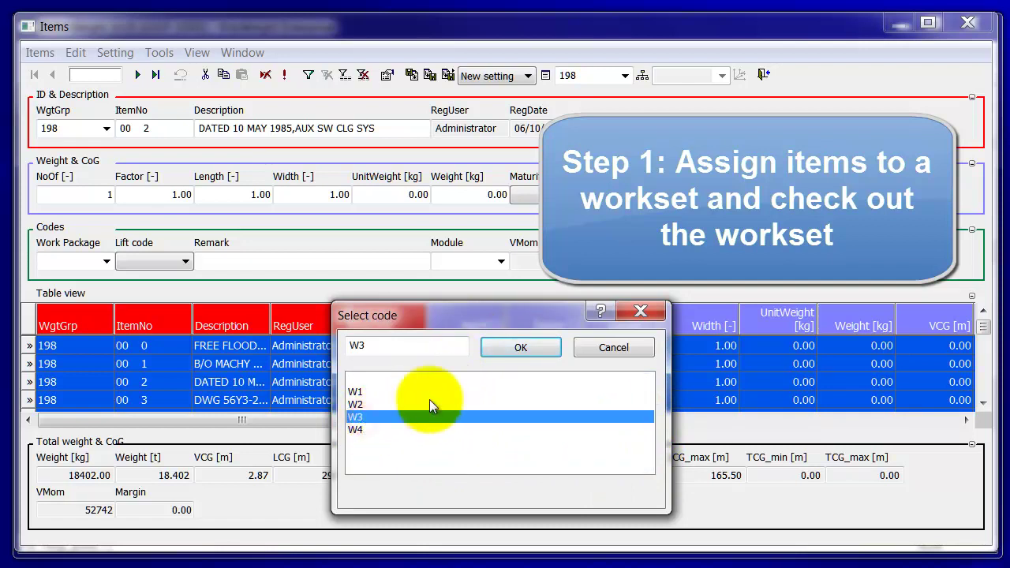
pyautogui.click(516, 348)
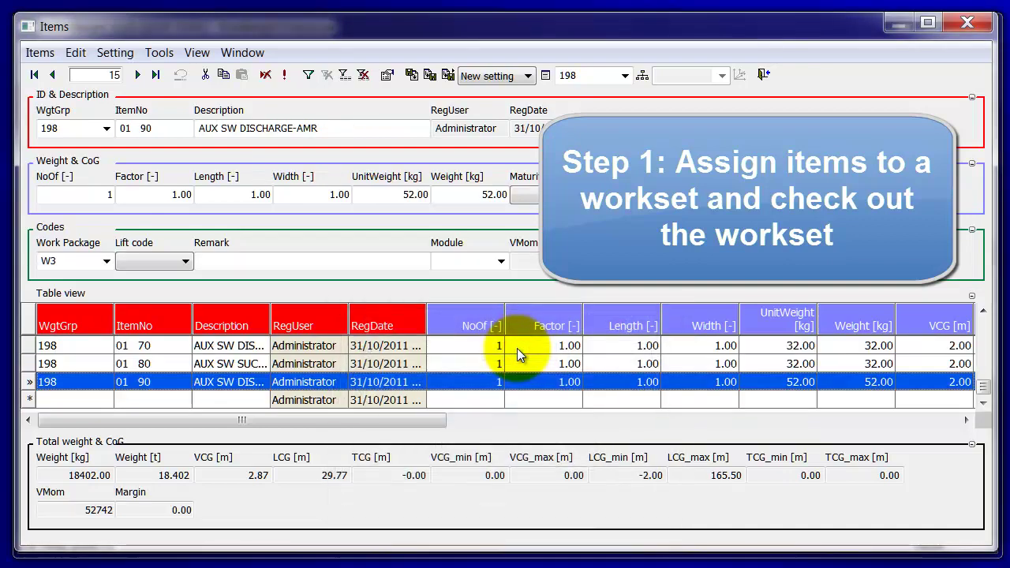
# Step: Verify the Work Package column shows W3 for group 198 items, then close the Items window
pyautogui.moveTo(386, 421); pyautogui.dragTo(852, 432)
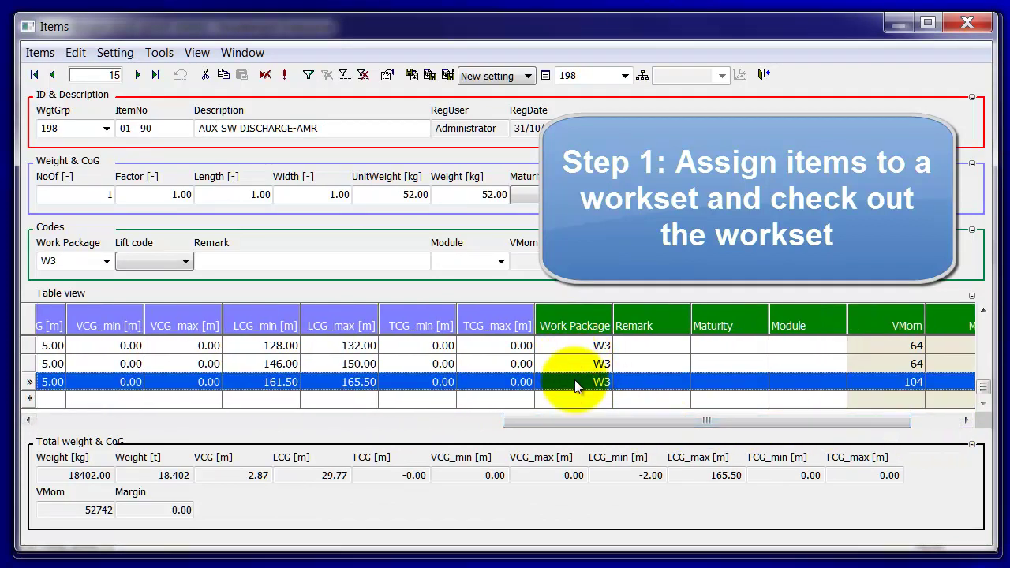
pyautogui.moveTo(981, 389); pyautogui.dragTo(980, 323)
pyautogui.moveTo(879, 422); pyautogui.dragTo(379, 450)
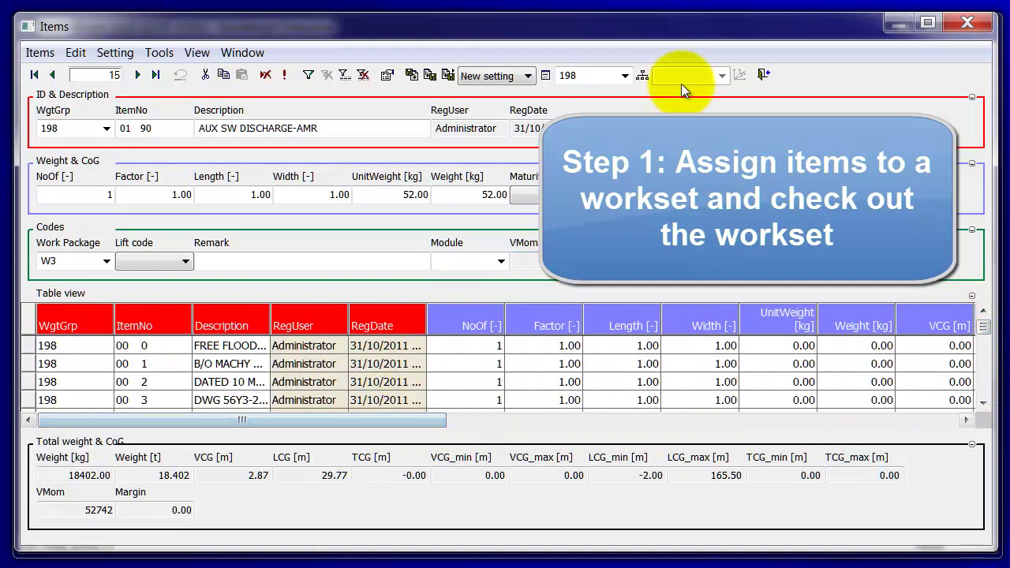
pyautogui.click(762, 74)
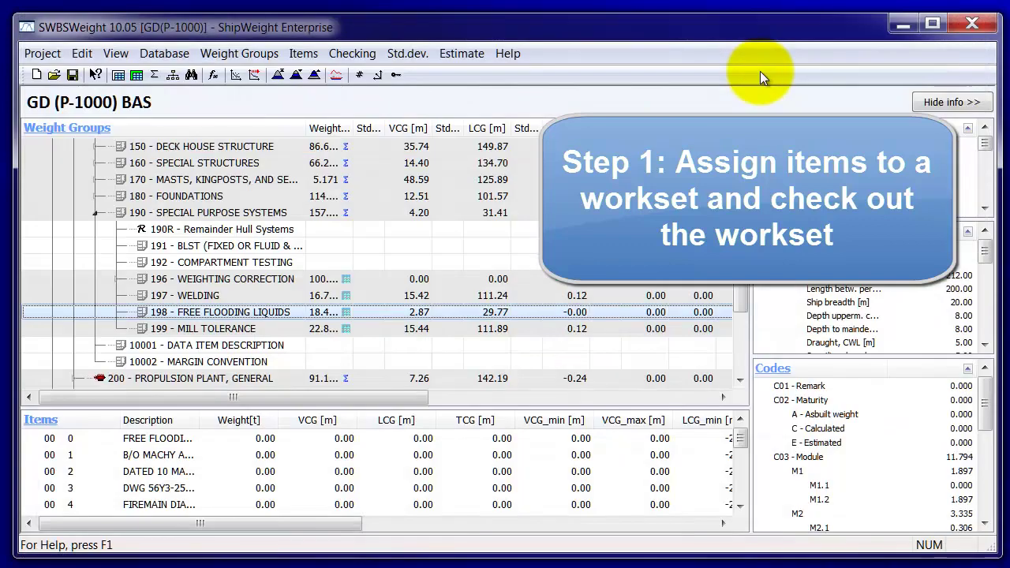
pyautogui.click(342, 57)
pyautogui.moveTo(304, 56)
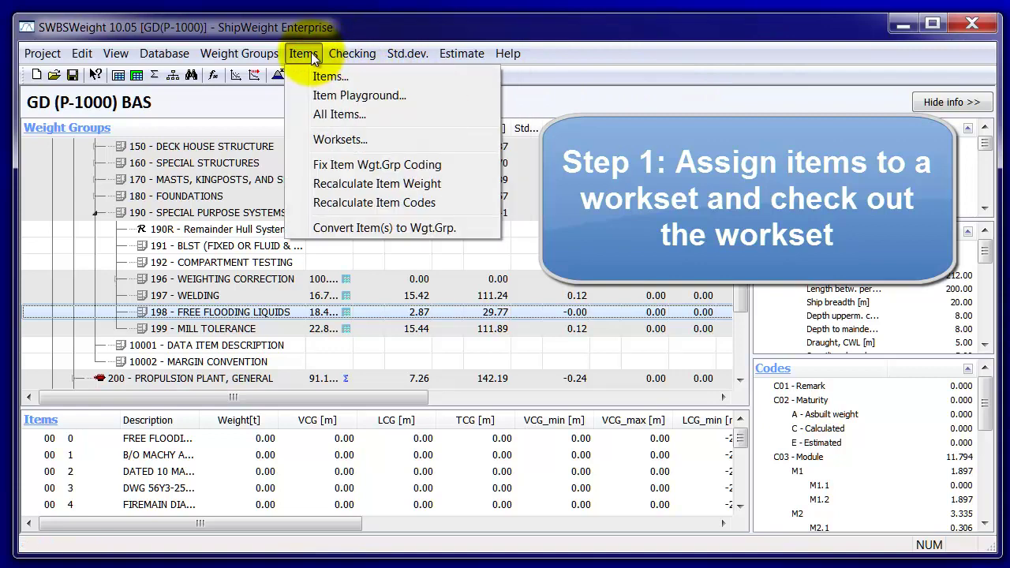
# Step: Open the Worksets list, enlarge it, and widen the Check Out Person and Last Change Date columns
pyautogui.click(335, 140)
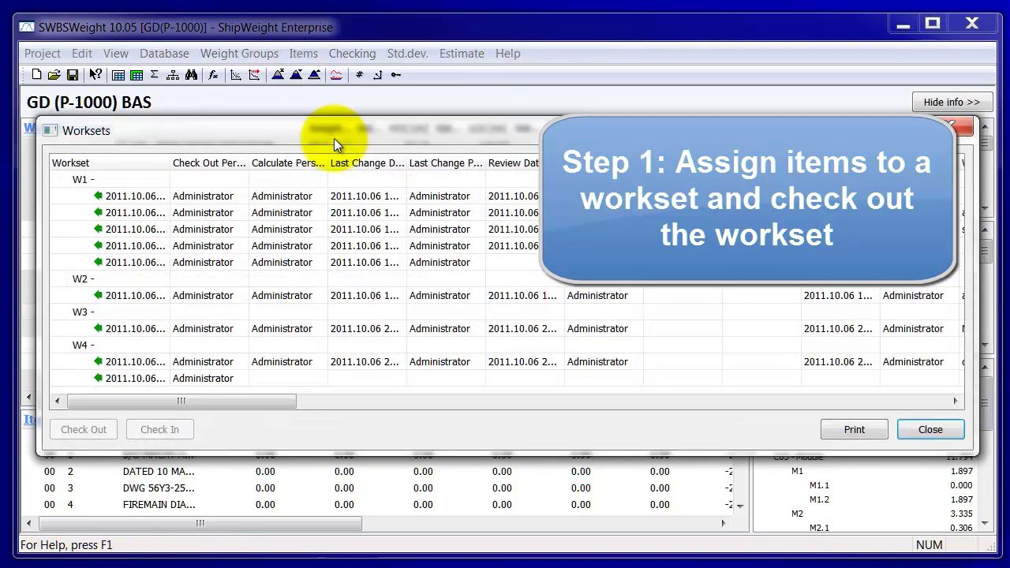
pyautogui.moveTo(334, 138); pyautogui.dragTo(348, 61)
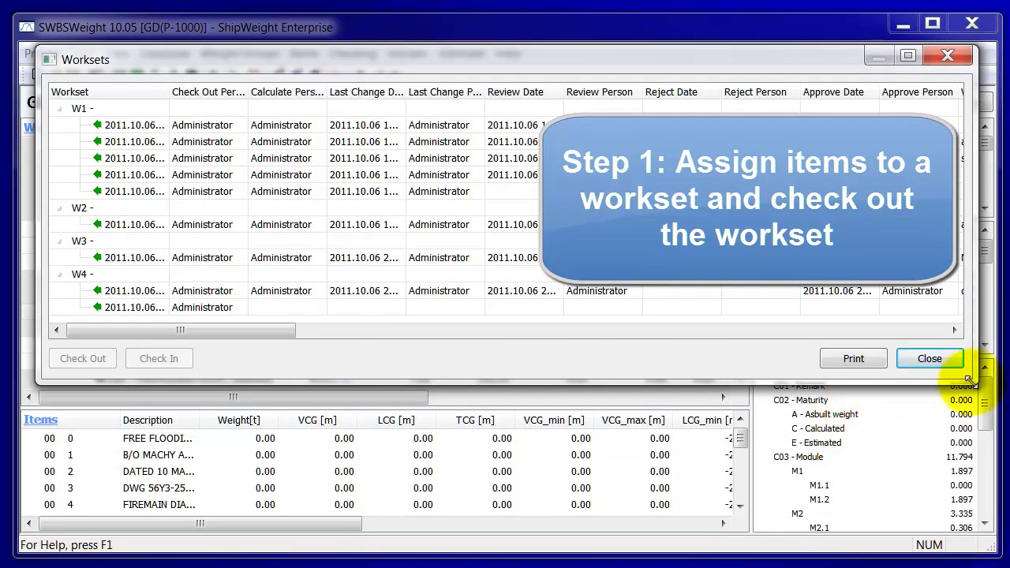
pyautogui.moveTo(969, 375); pyautogui.dragTo(963, 498)
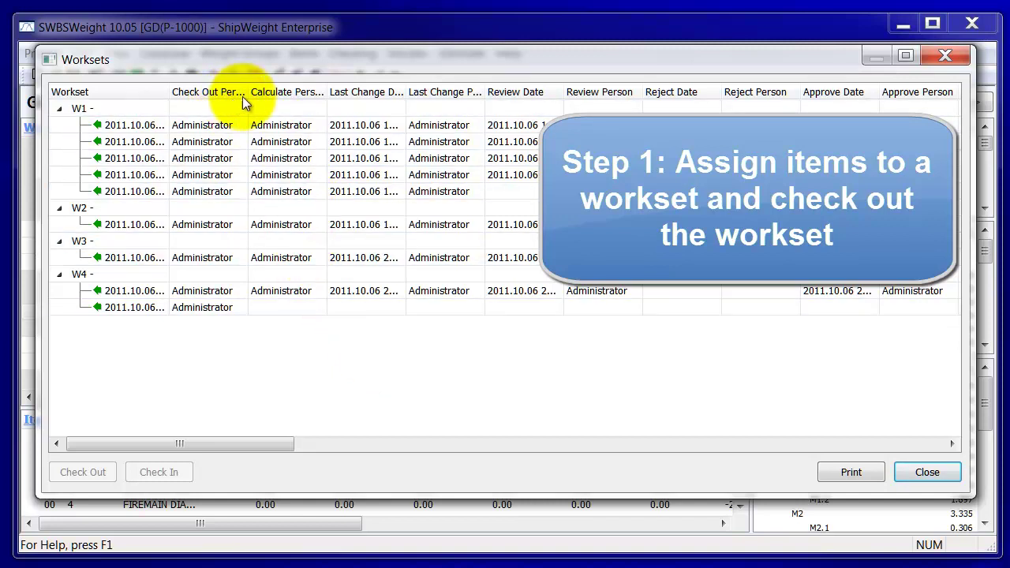
pyautogui.moveTo(248, 91); pyautogui.dragTo(274, 92)
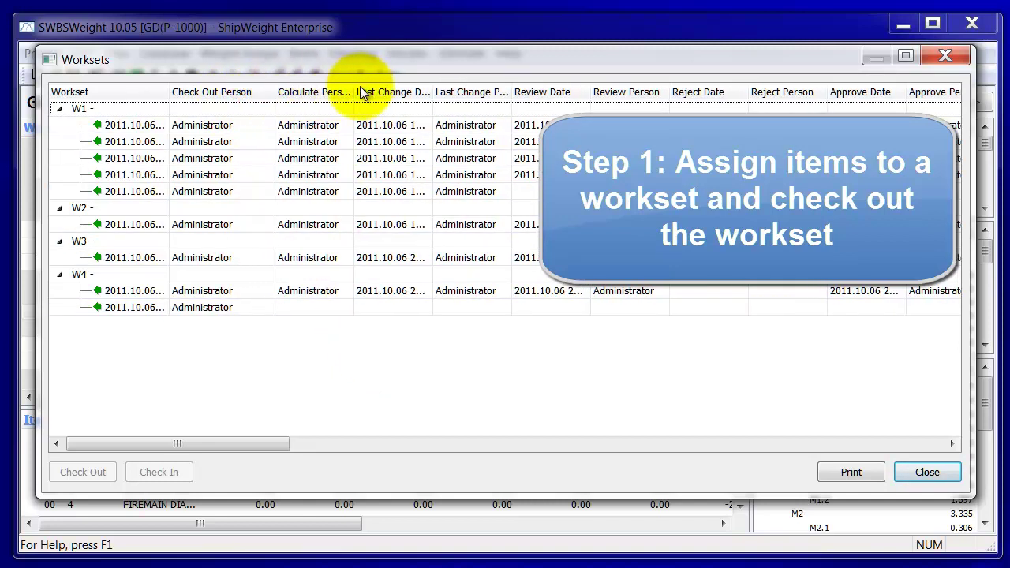
pyautogui.moveTo(432, 91); pyautogui.dragTo(447, 92)
pyautogui.moveTo(260, 444); pyautogui.dragTo(202, 448)
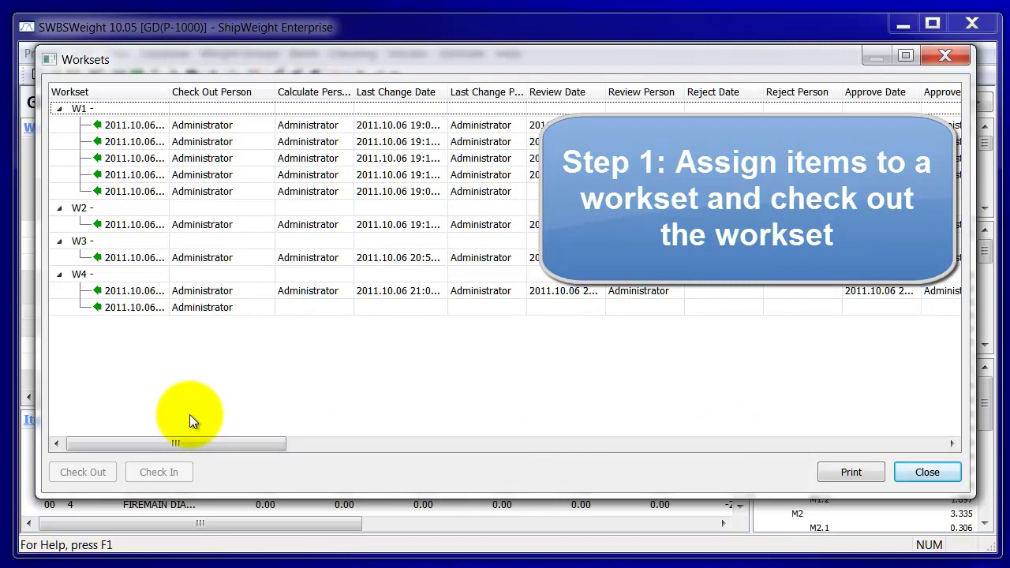
# Step: Check out workset W3 (15 items), widen the Workset column, and close the Worksets window
pyautogui.click(85, 242)
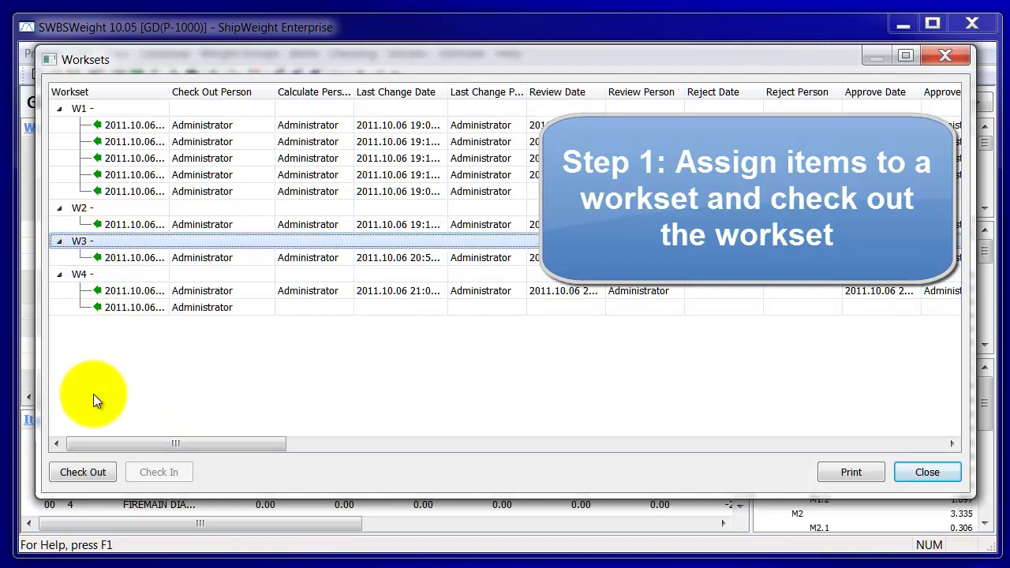
pyautogui.click(81, 473)
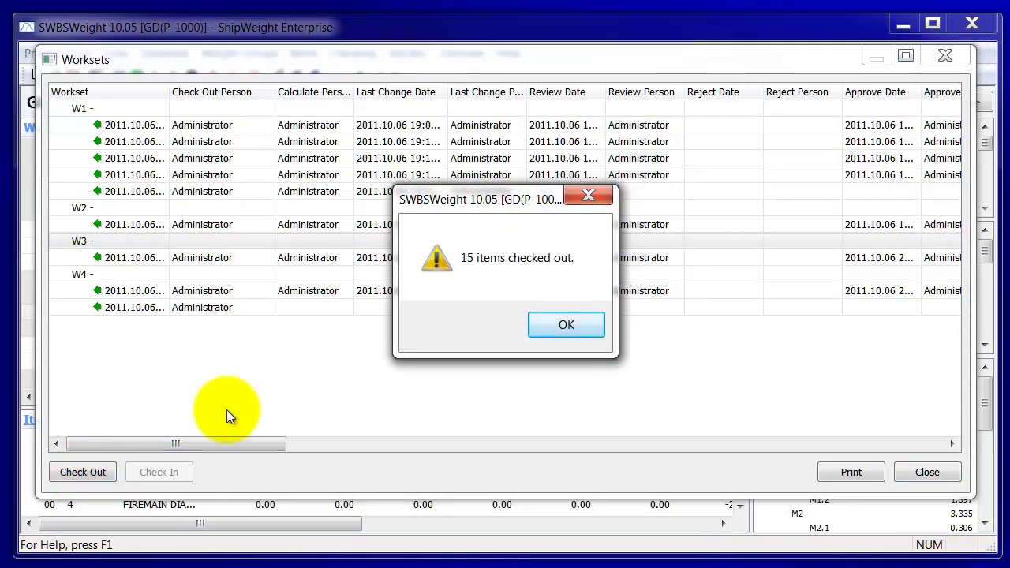
pyautogui.click(566, 326)
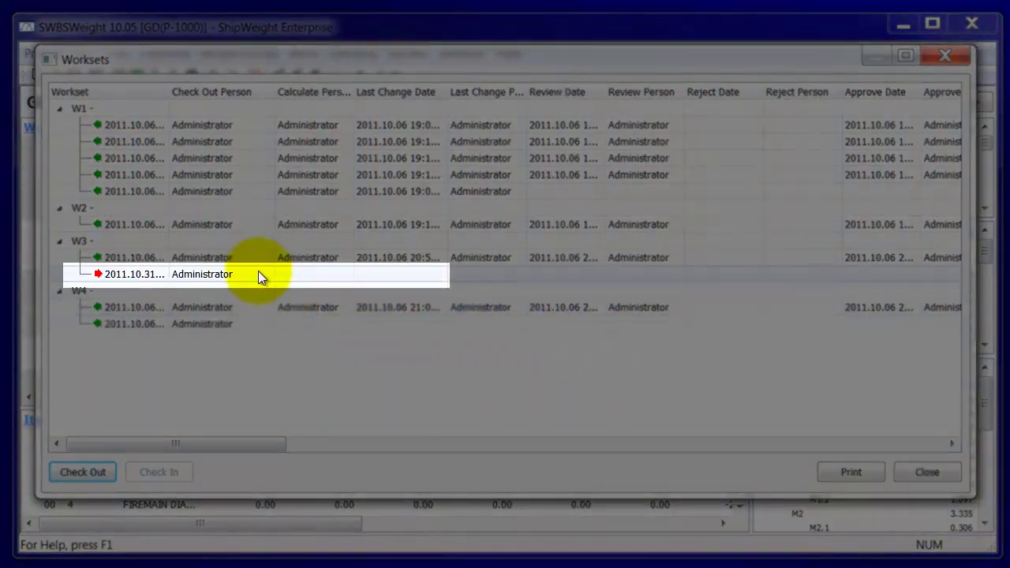
pyautogui.click(258, 270)
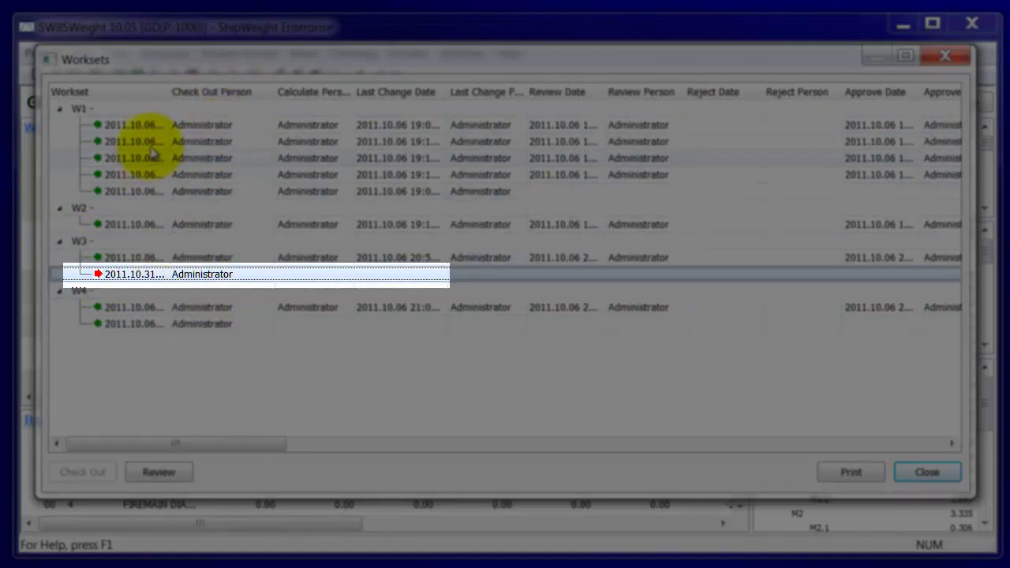
pyautogui.moveTo(168, 92); pyautogui.dragTo(270, 91)
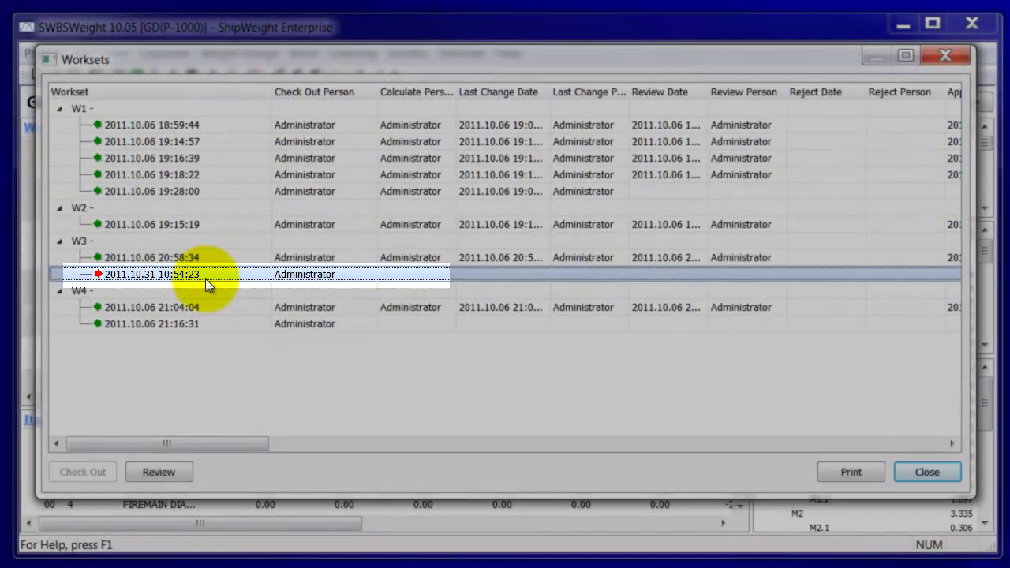
pyautogui.click(930, 478)
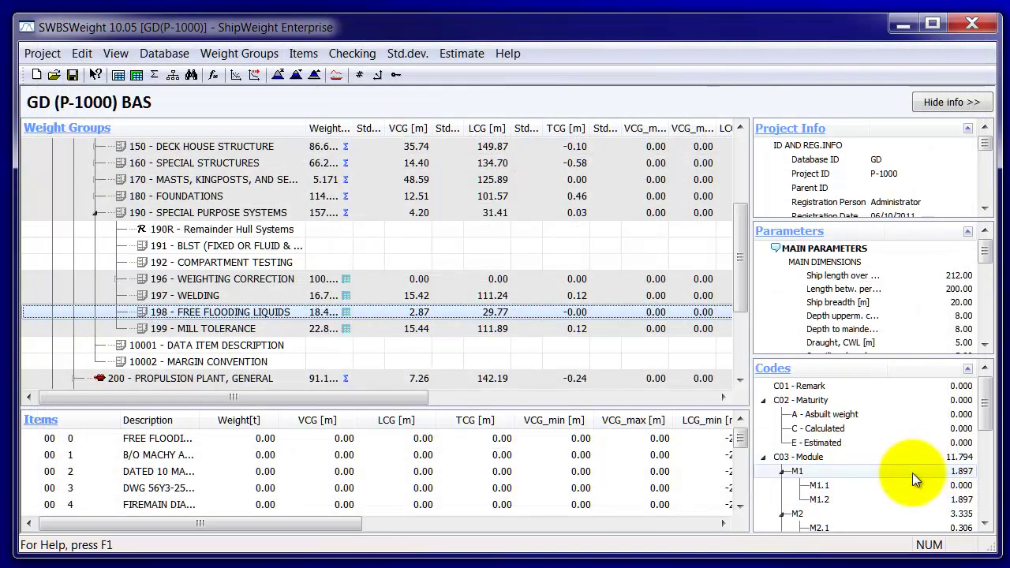
# Step: Copy group 198's W3 items into the Item Playground, totalling 18402.00 kg at VCG 2.87 m
pyautogui.click(346, 313)
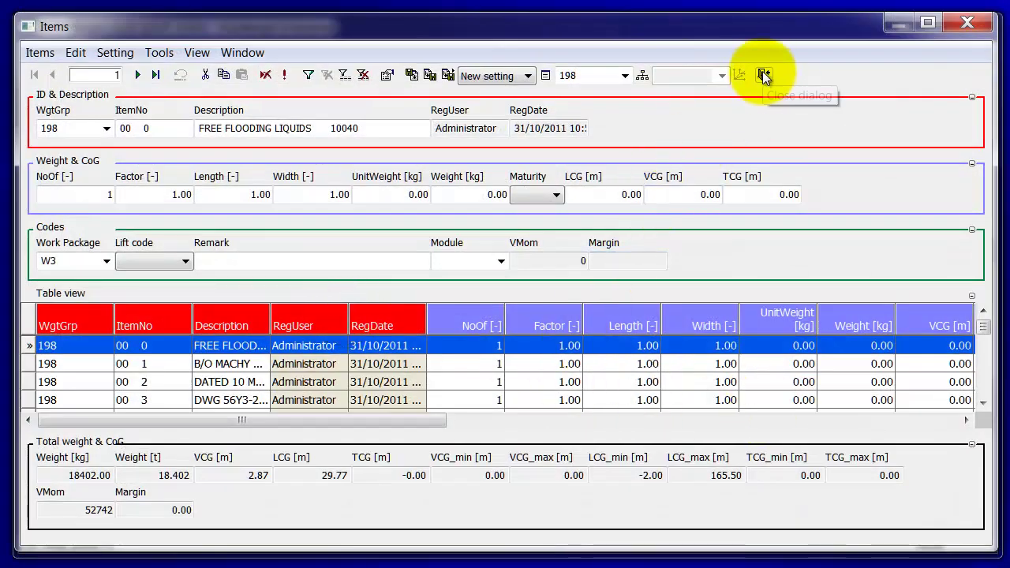
pyautogui.click(762, 74)
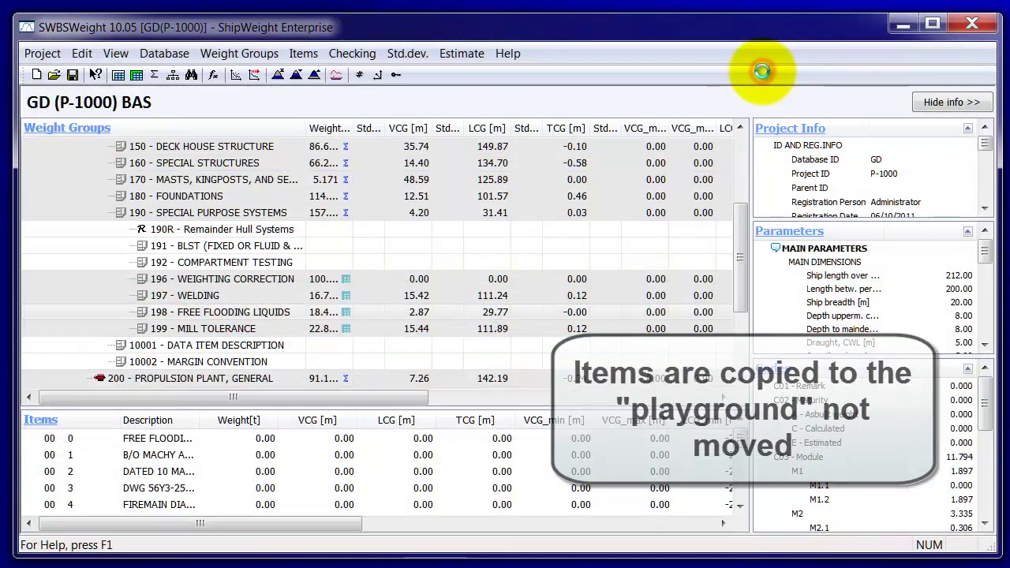
pyautogui.click(136, 74)
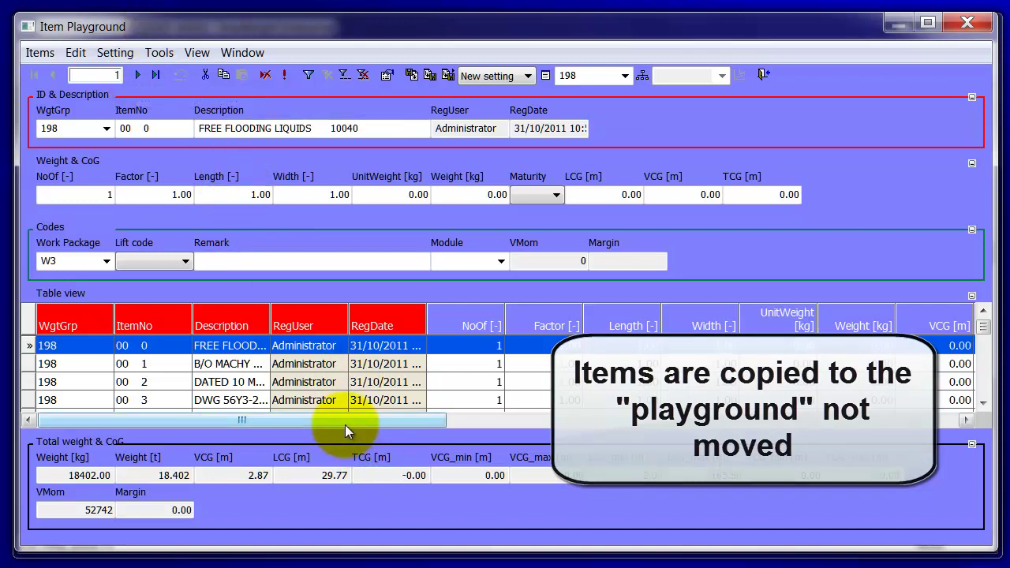
pyautogui.moveTo(345, 425); pyautogui.dragTo(368, 425)
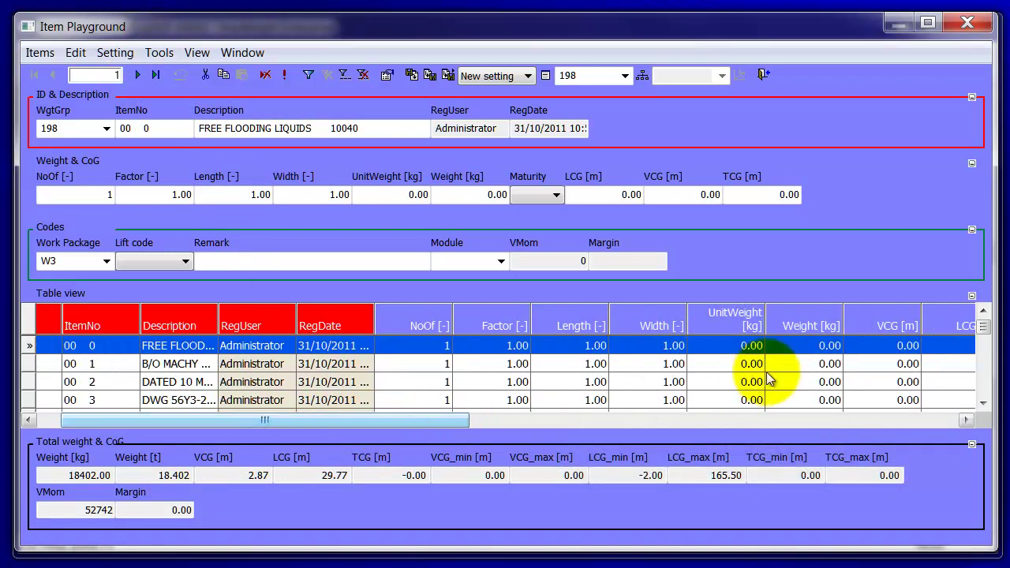
pyautogui.moveTo(981, 317); pyautogui.dragTo(984, 362)
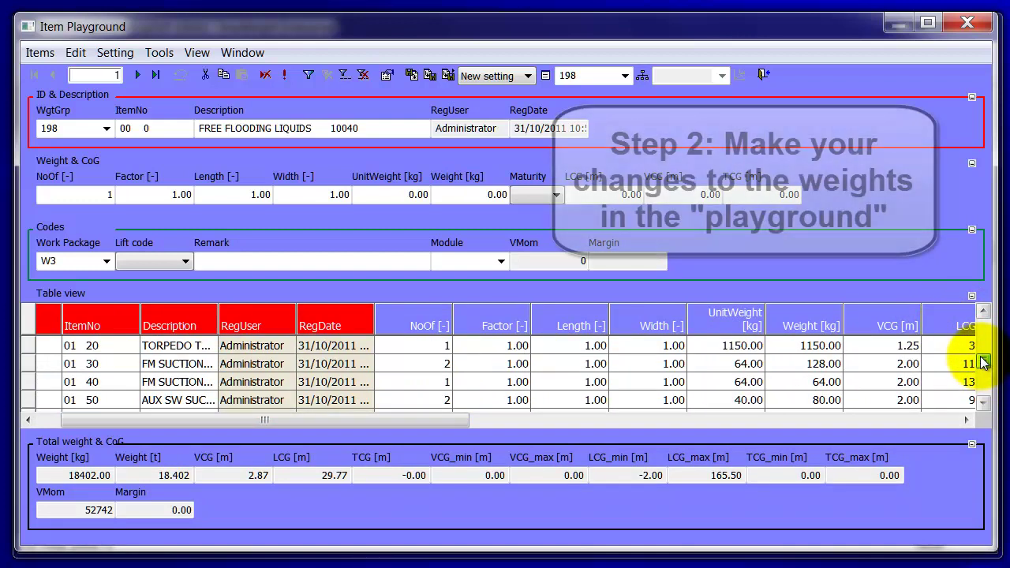
# Step: Delete item 01 20 TORPEDO TUBE P/S from the playground
pyautogui.click(26, 347)
pyautogui.rightClick(26, 347)
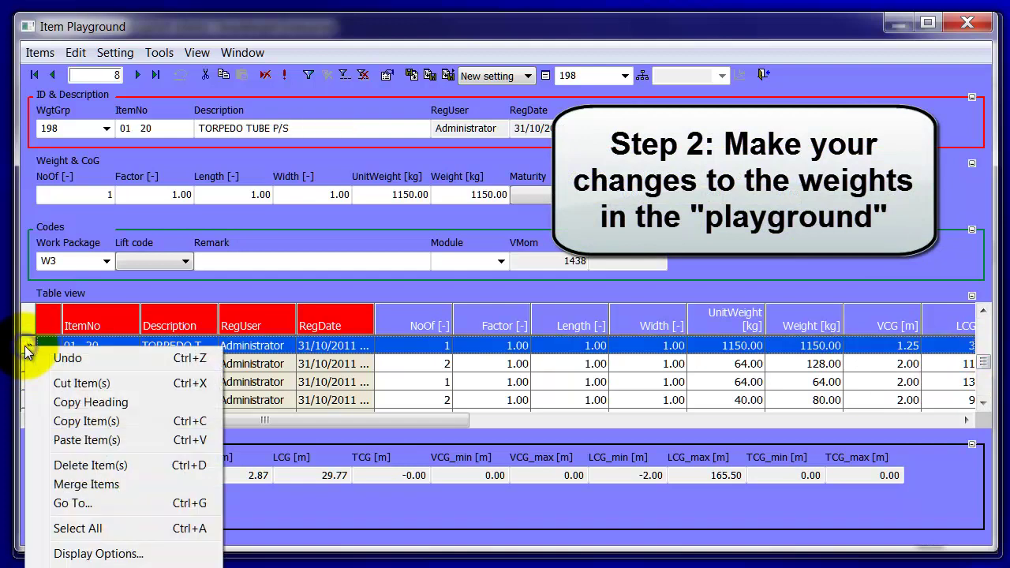
pyautogui.click(94, 465)
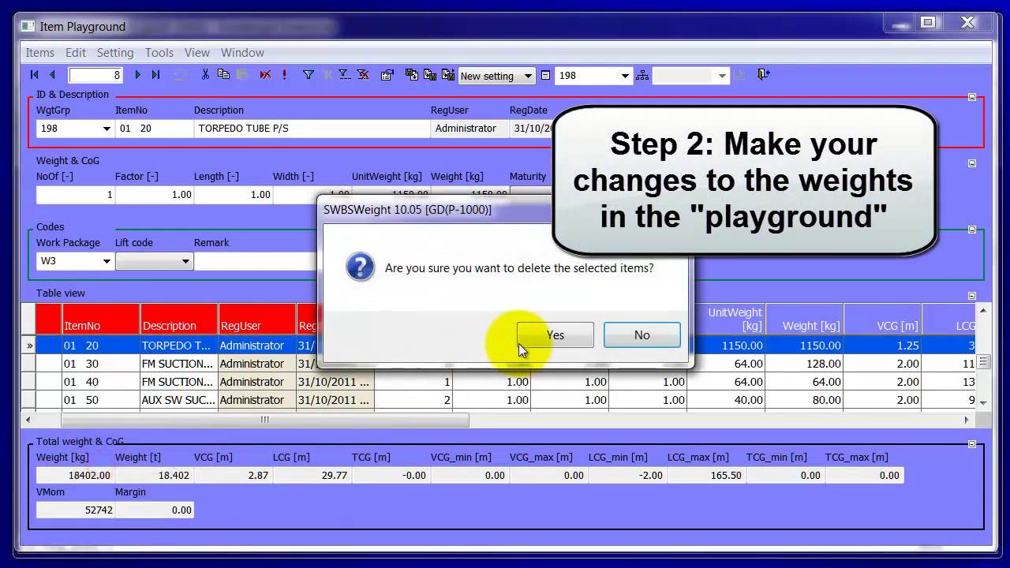
pyautogui.click(521, 345)
# Step: Set item 01 40 FM SUCTION-MTR RM's unit weight to 1000 kg
pyautogui.click(777, 366)
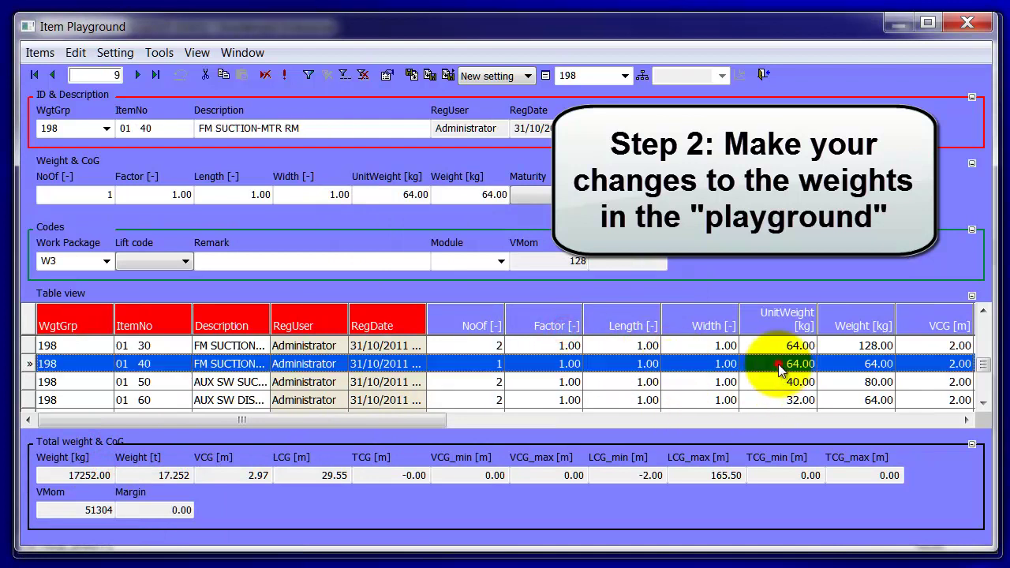
pyautogui.click(780, 364)
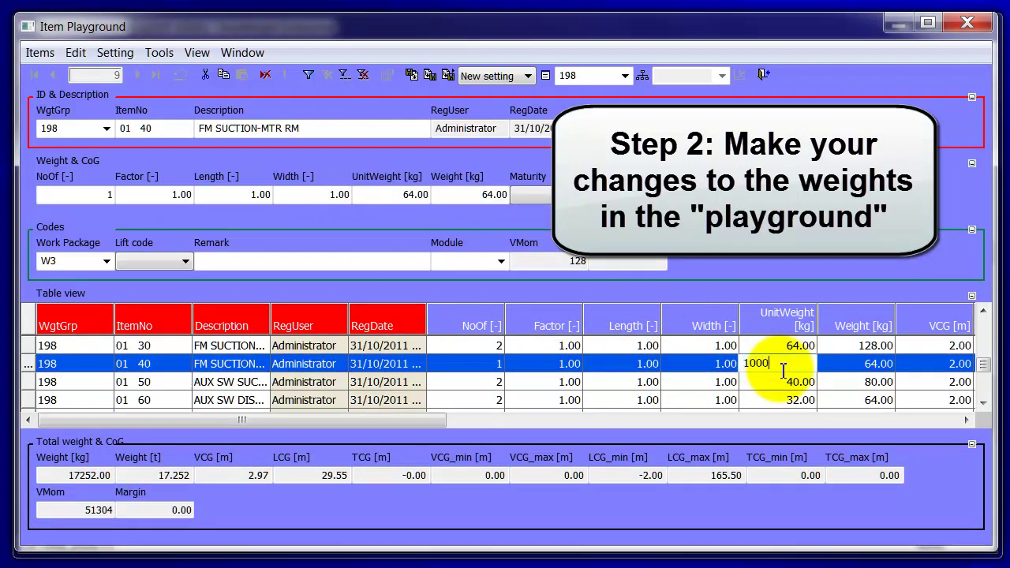
pyautogui.press('Return')
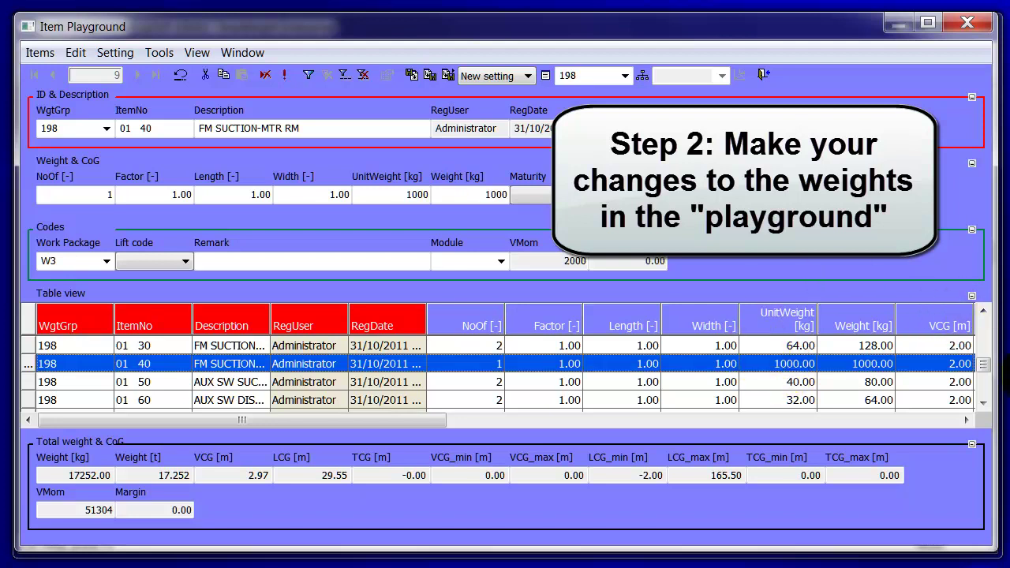
pyautogui.moveTo(982, 364); pyautogui.dragTo(992, 445)
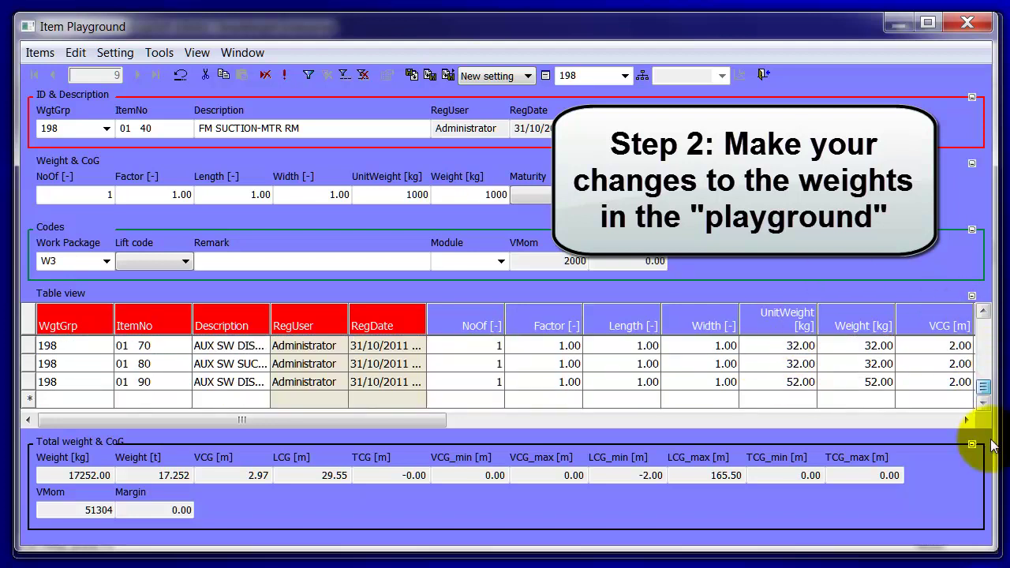
# Step: Add a new item row 01 110 with description 'Test' and unit weight 500 kg
pyautogui.click(91, 397)
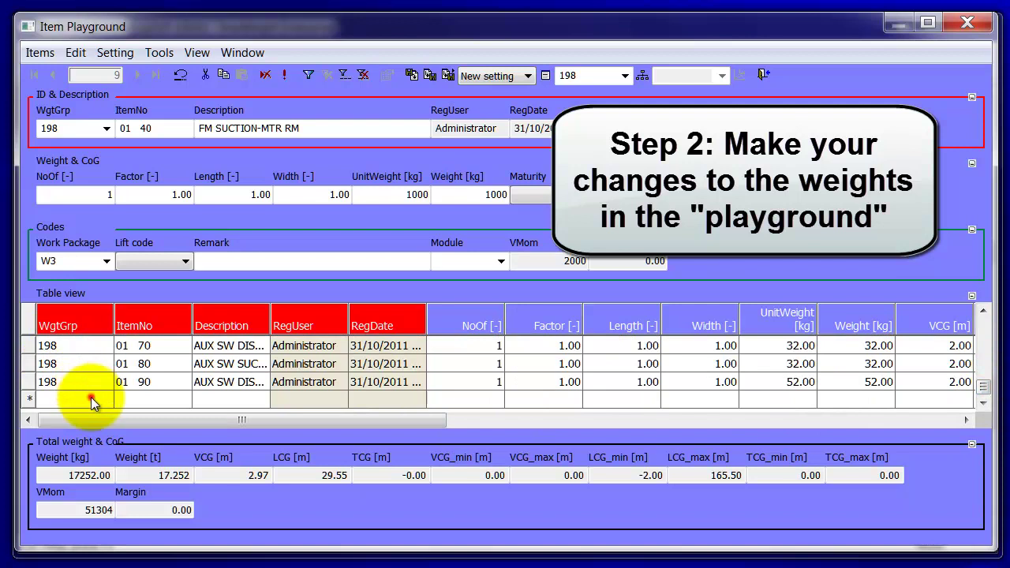
pyautogui.click(92, 398)
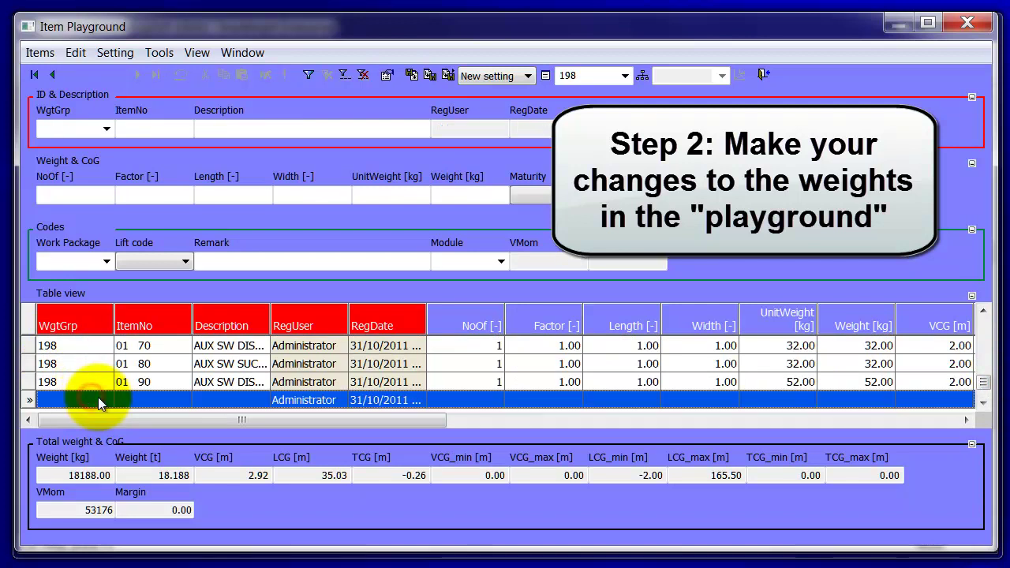
pyautogui.click(135, 399)
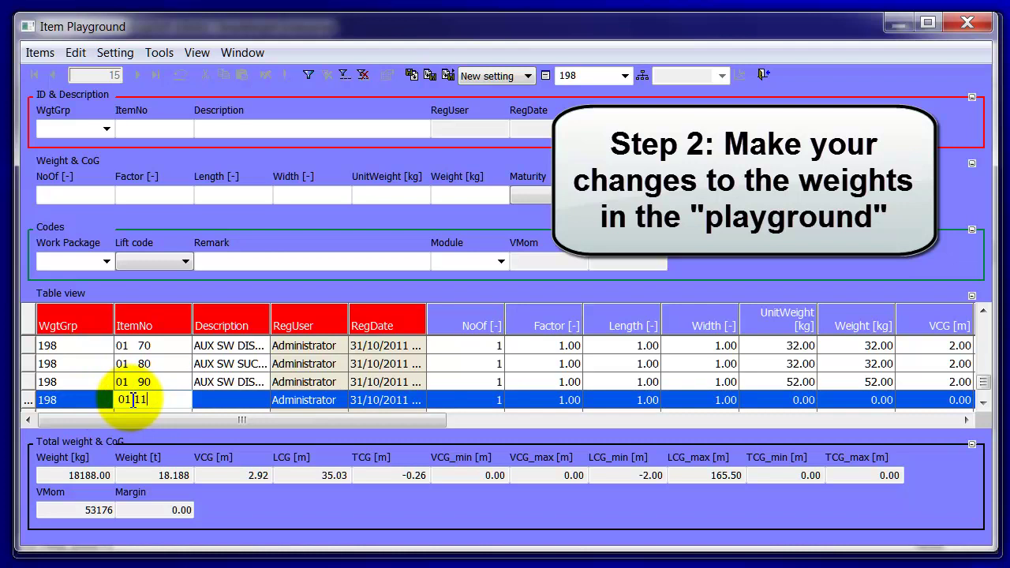
pyautogui.press('Tab')
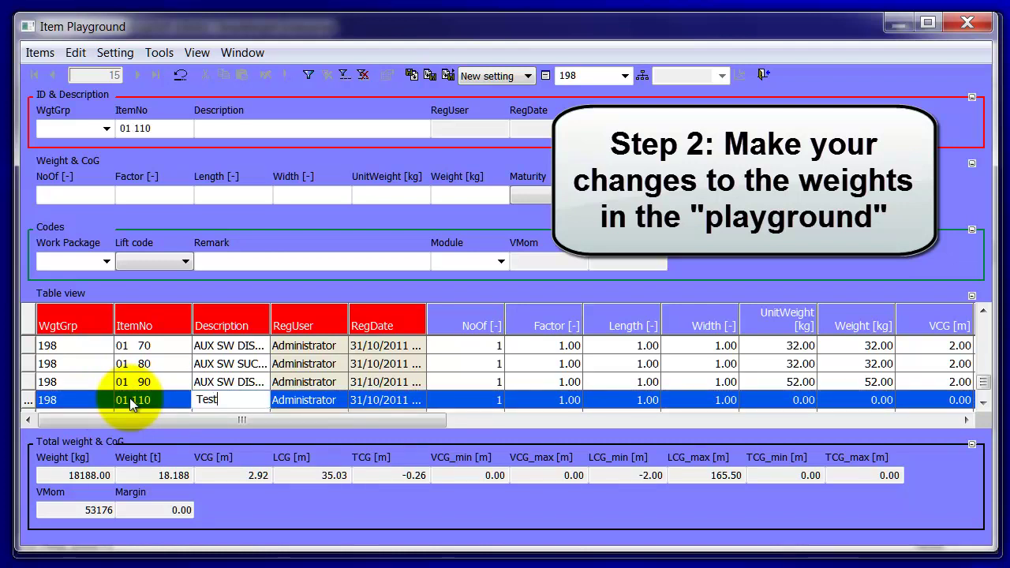
pyautogui.write('Test')
pyautogui.press('Tab')
pyautogui.press('Tab')
pyautogui.press('Tab')
pyautogui.press('Tab')
pyautogui.press('Tab')
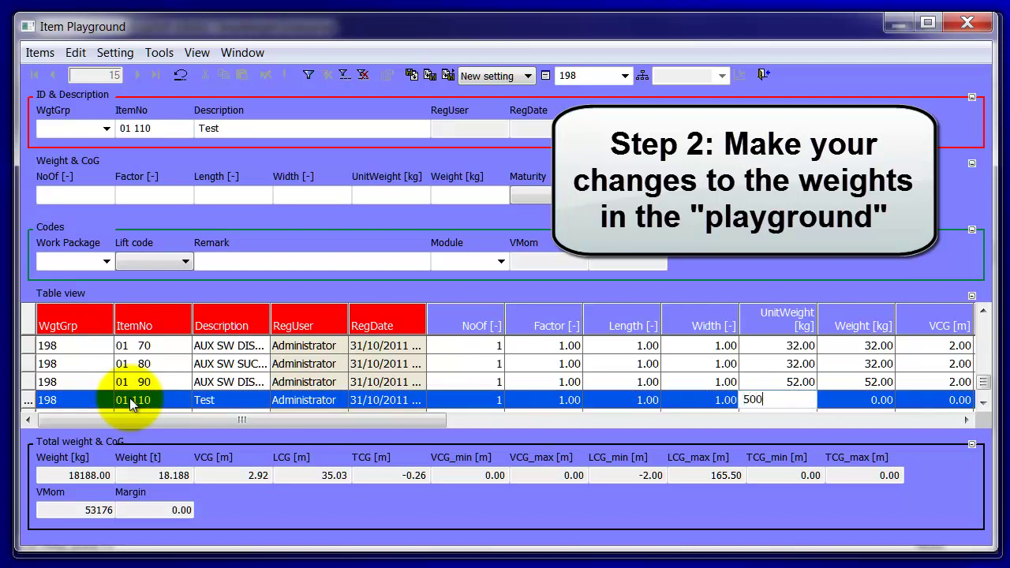
pyautogui.press('Tab')
pyautogui.press('Tab')
pyautogui.press('Tab')
pyautogui.press('Tab')
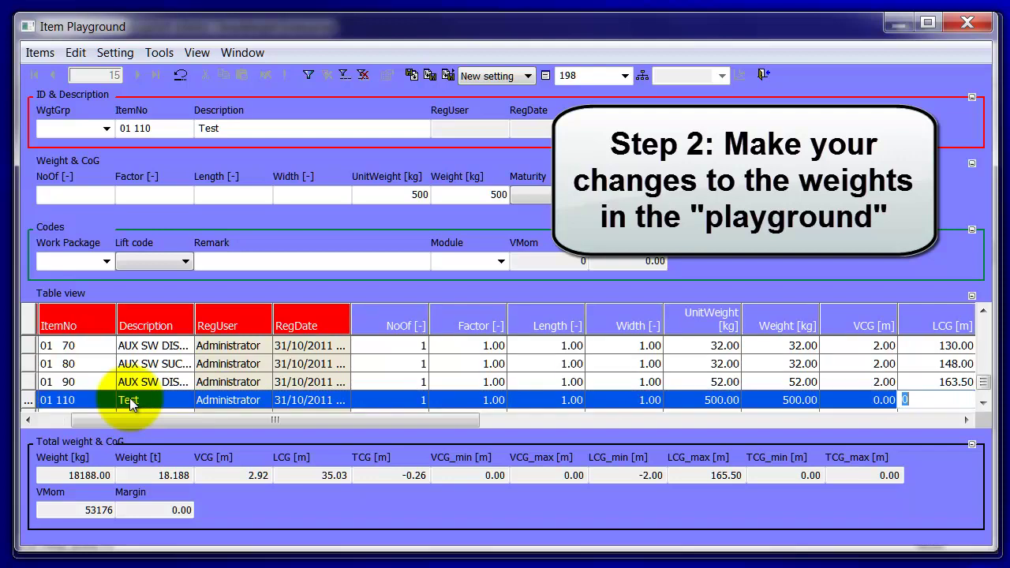
# Step: Assign the new Test item to work package W3
pyautogui.press('Tab')
pyautogui.press('Tab')
pyautogui.press('Tab')
pyautogui.press('Tab')
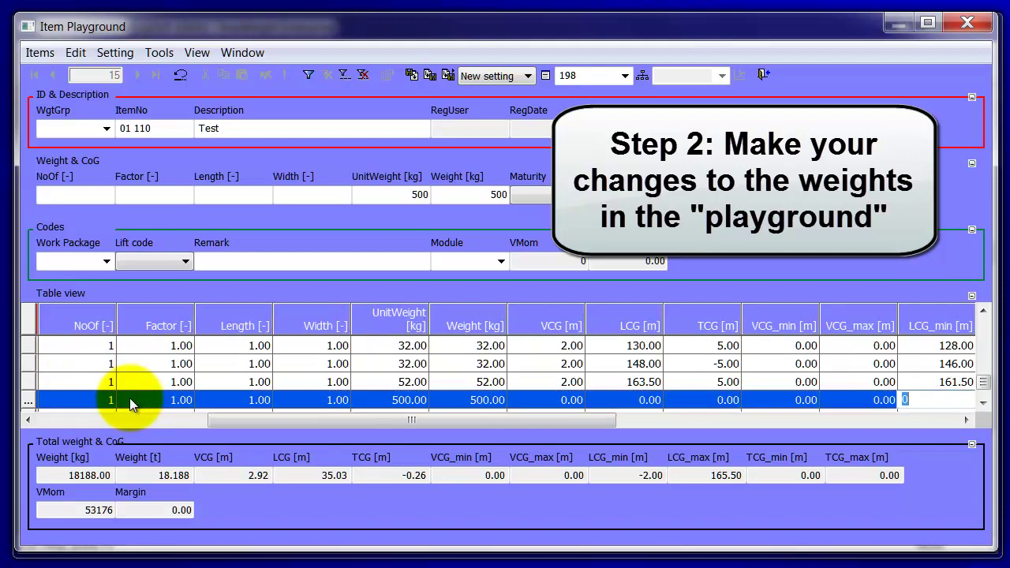
pyautogui.press('Tab')
pyautogui.press('Tab')
pyautogui.press('Tab')
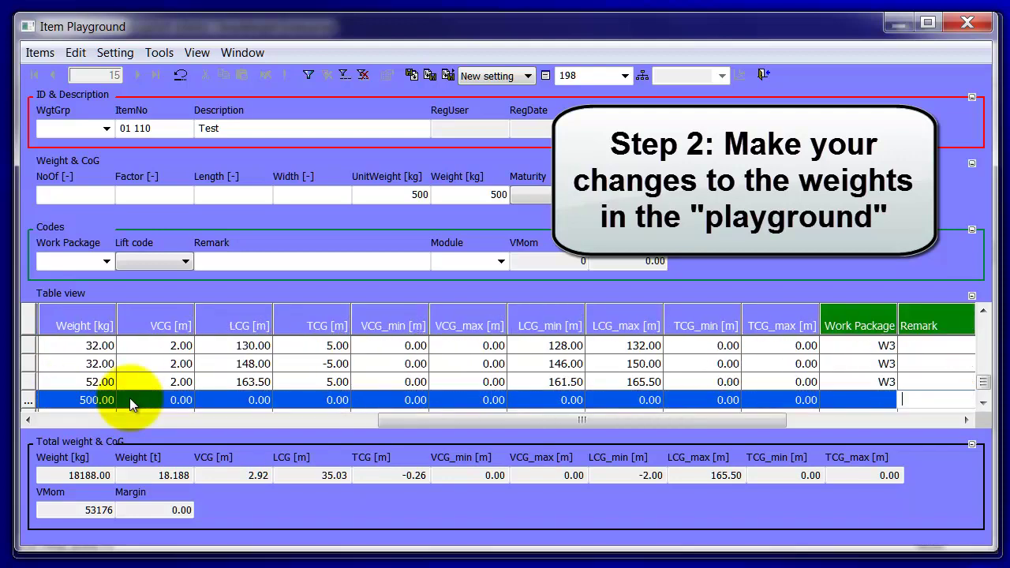
pyautogui.click(868, 402)
pyautogui.click(888, 400)
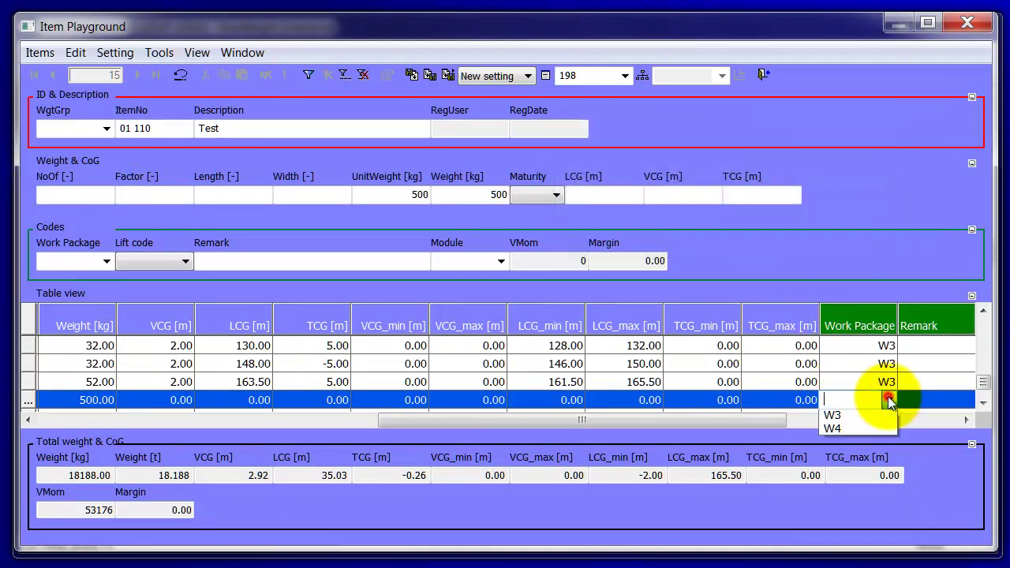
pyautogui.click(858, 456)
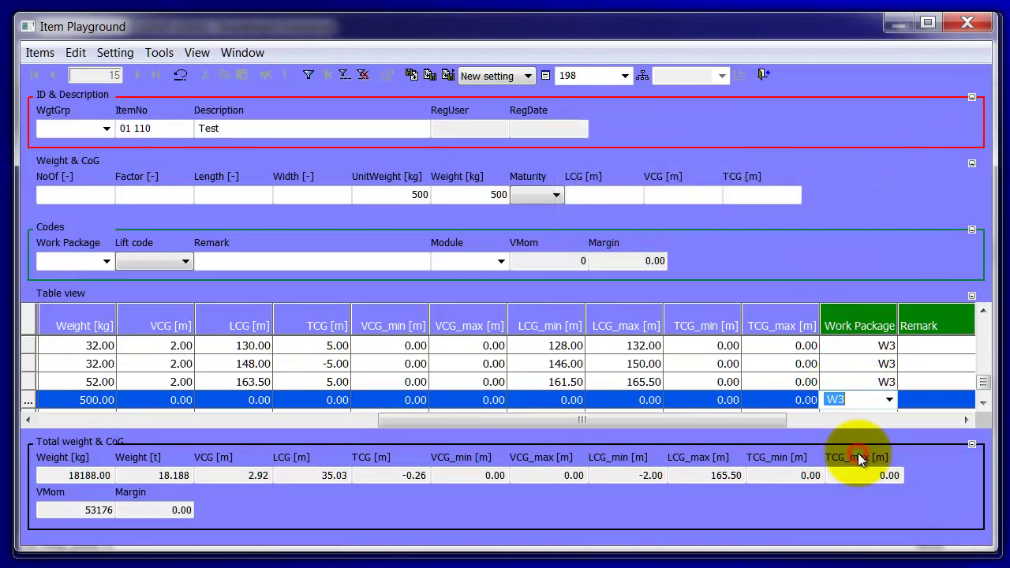
pyautogui.click(773, 382)
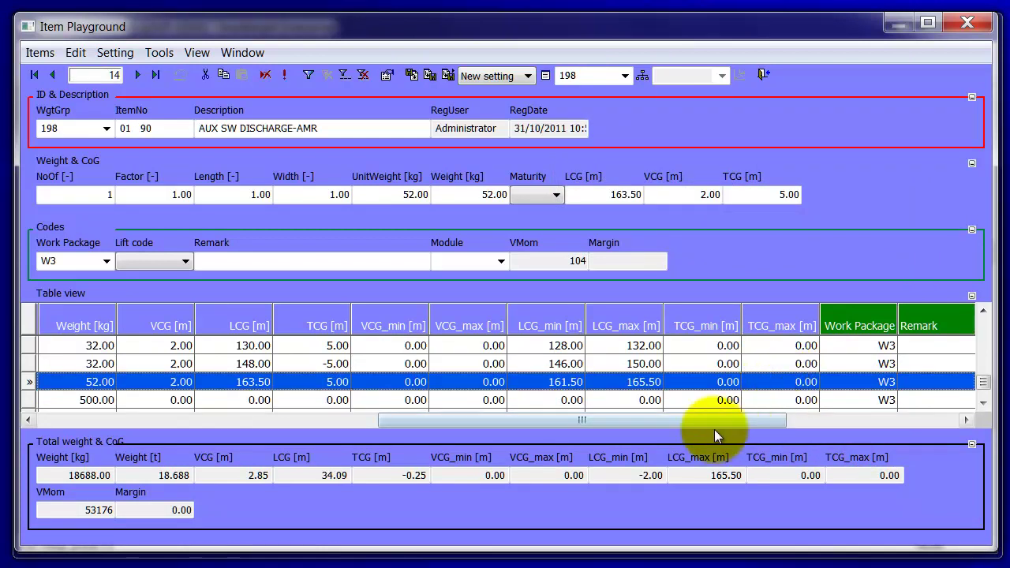
# Step: Close the Item Playground, returning to the GD (P-1000) BAS weight group tree
pyautogui.click(761, 72)
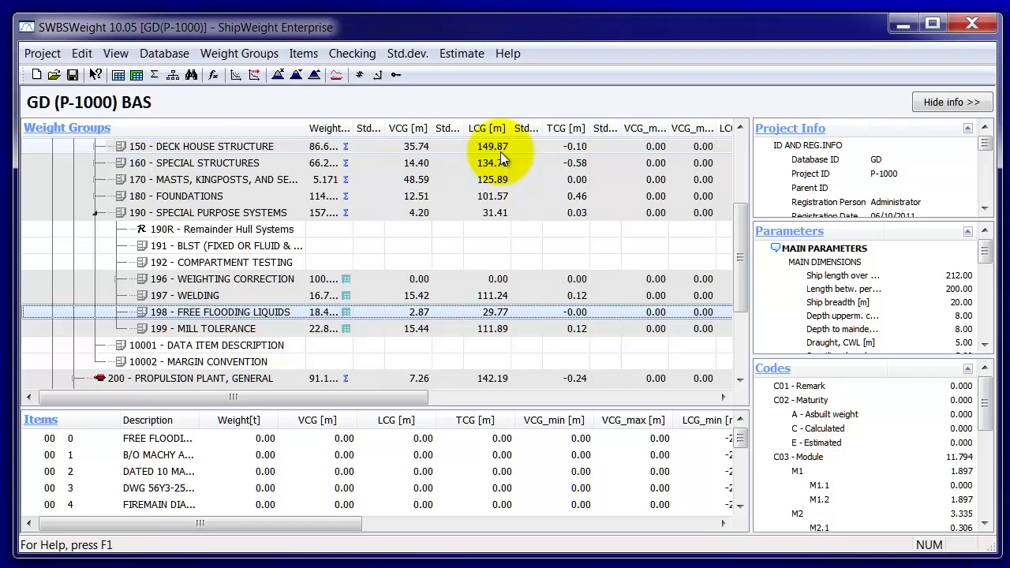
# Step: From Items > Worksets, open the review of the pending W3 change (weight +0.286, VCG −0.021)
pyautogui.click(304, 53)
pyautogui.click(331, 139)
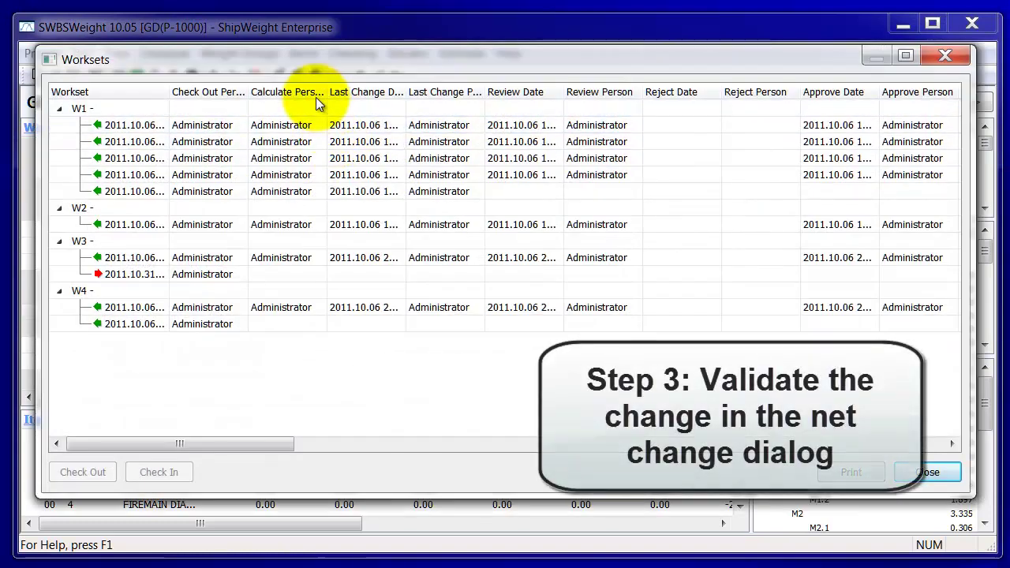
pyautogui.click(192, 276)
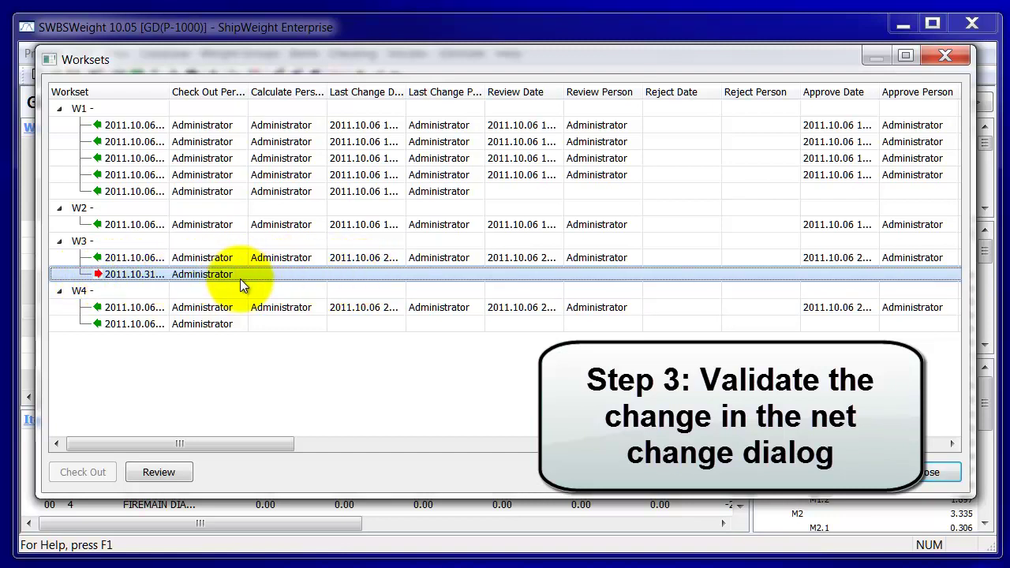
pyautogui.click(158, 473)
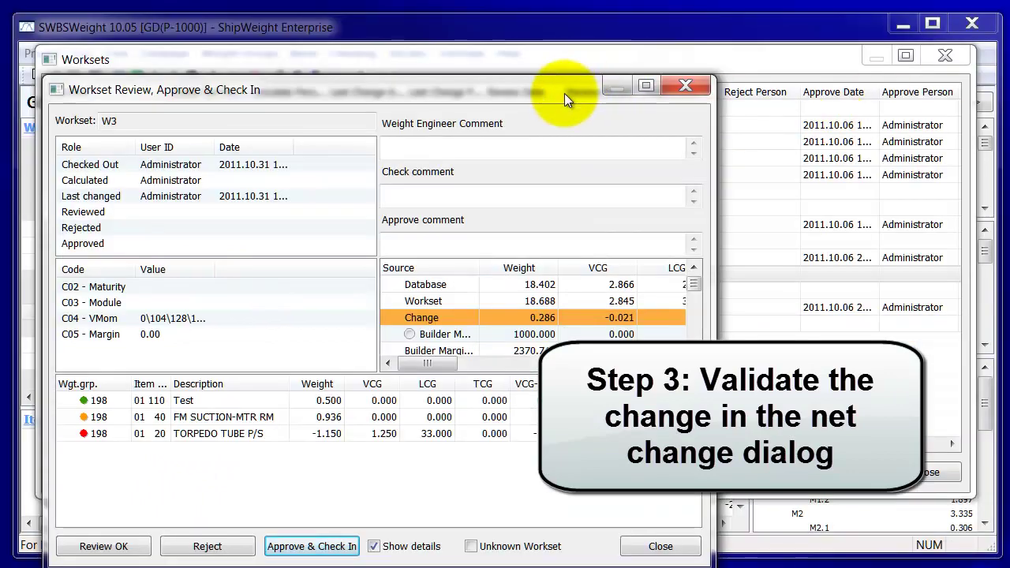
# Step: Move and enlarge the W3 review dialog, widening the User ID and Date columns for full timestamps
pyautogui.moveTo(564, 93); pyautogui.dragTo(540, 34)
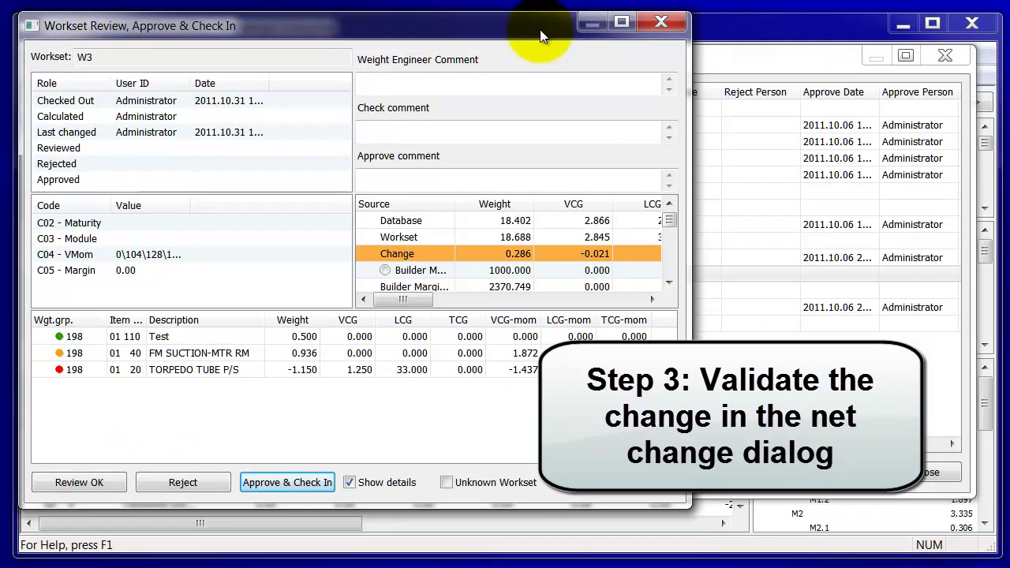
pyautogui.moveTo(683, 508)
pyautogui.mouseDown()
pyautogui.moveTo(761, 512)
pyautogui.moveTo(856, 458)
pyautogui.moveTo(946, 451)
pyautogui.moveTo(985, 538)
pyautogui.mouseUp()
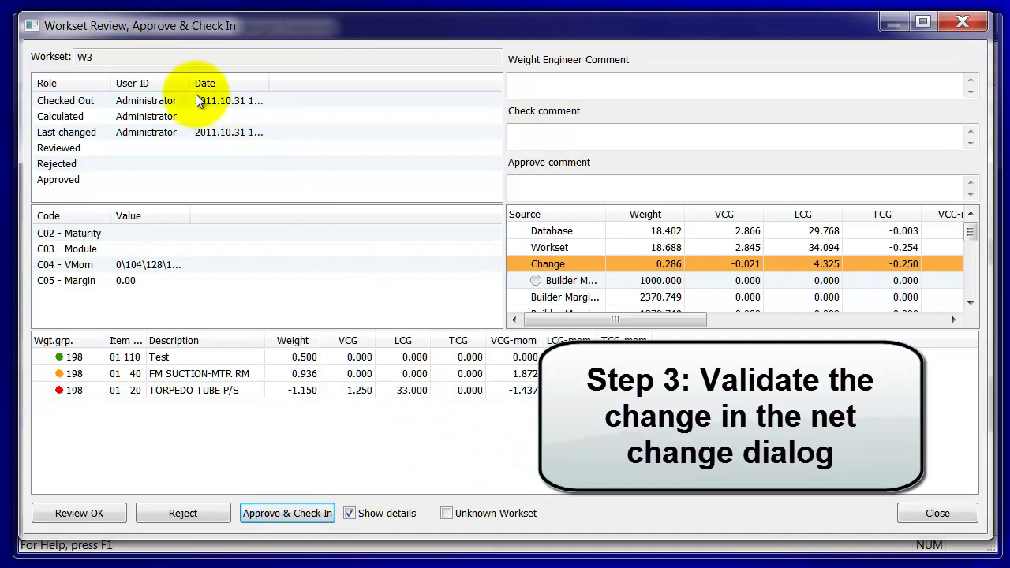
pyautogui.moveTo(192, 83); pyautogui.dragTo(222, 82)
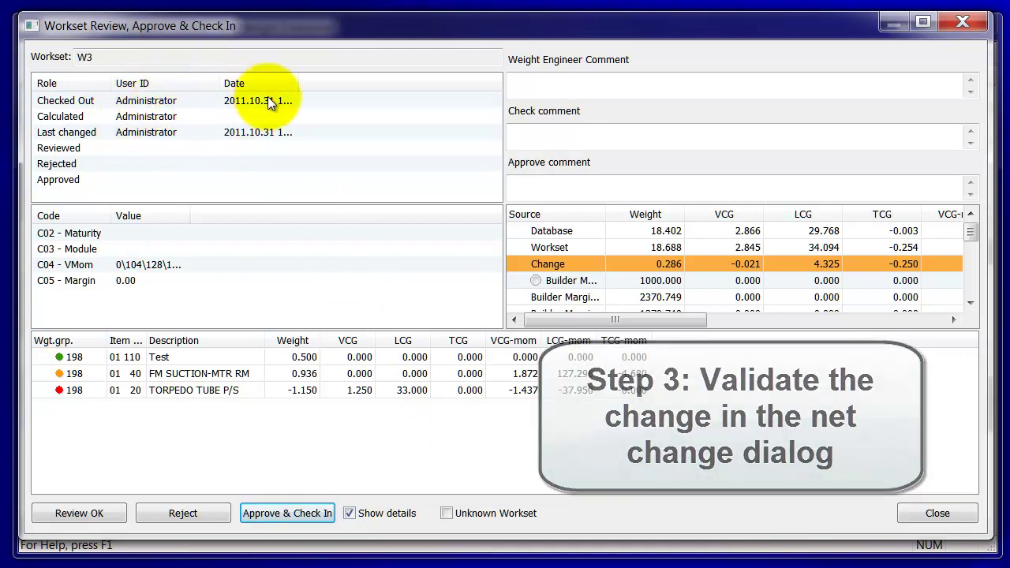
pyautogui.moveTo(299, 82); pyautogui.dragTo(368, 83)
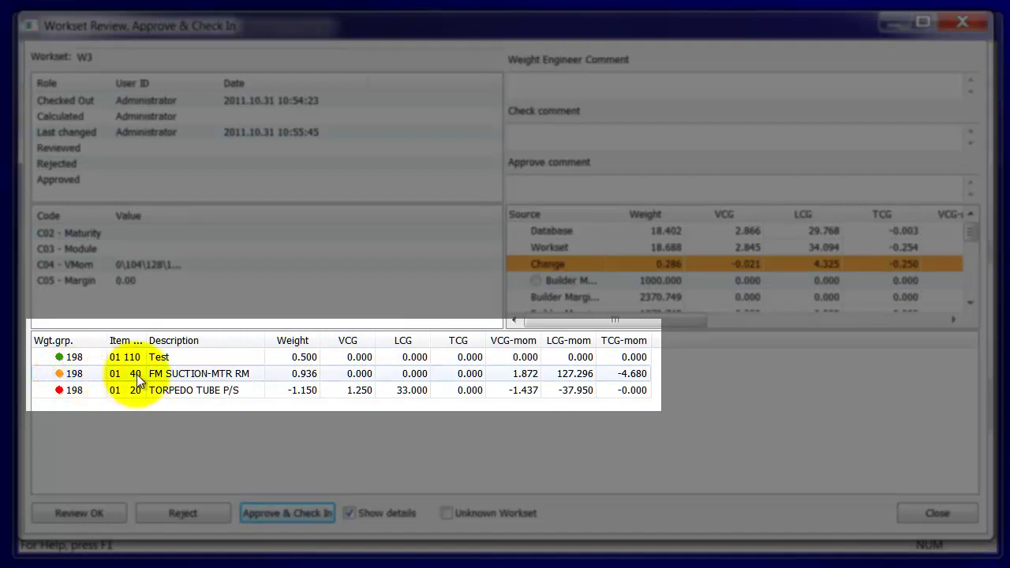
pyautogui.click(235, 373)
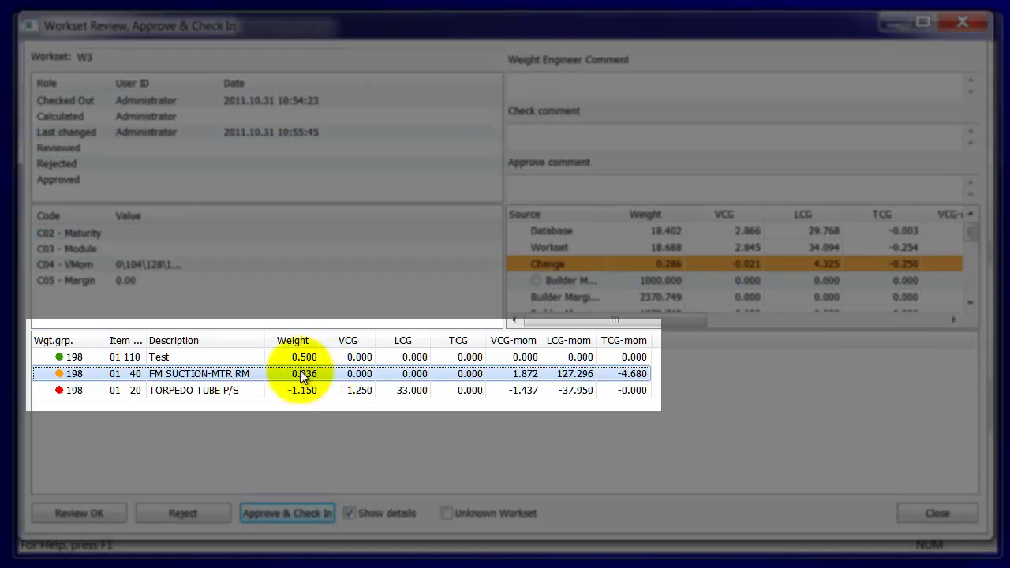
pyautogui.click(215, 389)
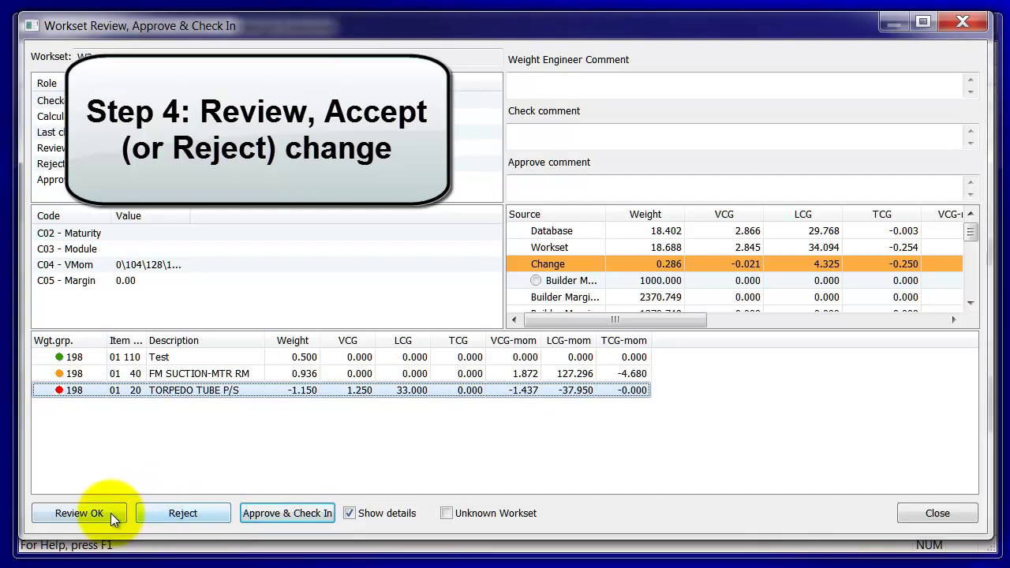
# Step: Mark W3's changes as reviewed and close the review dialog back to the Worksets list
pyautogui.click(87, 512)
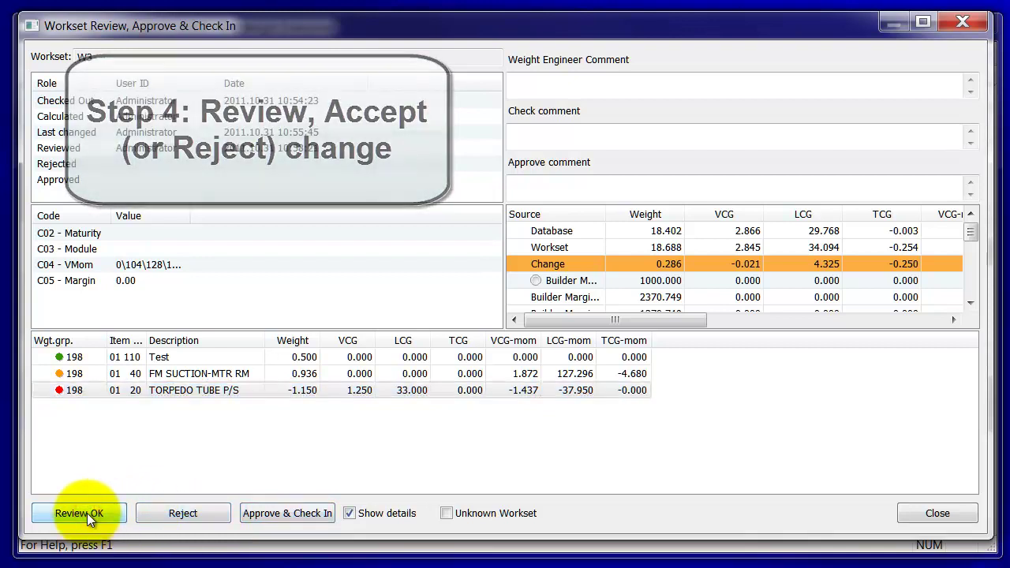
pyautogui.click(927, 516)
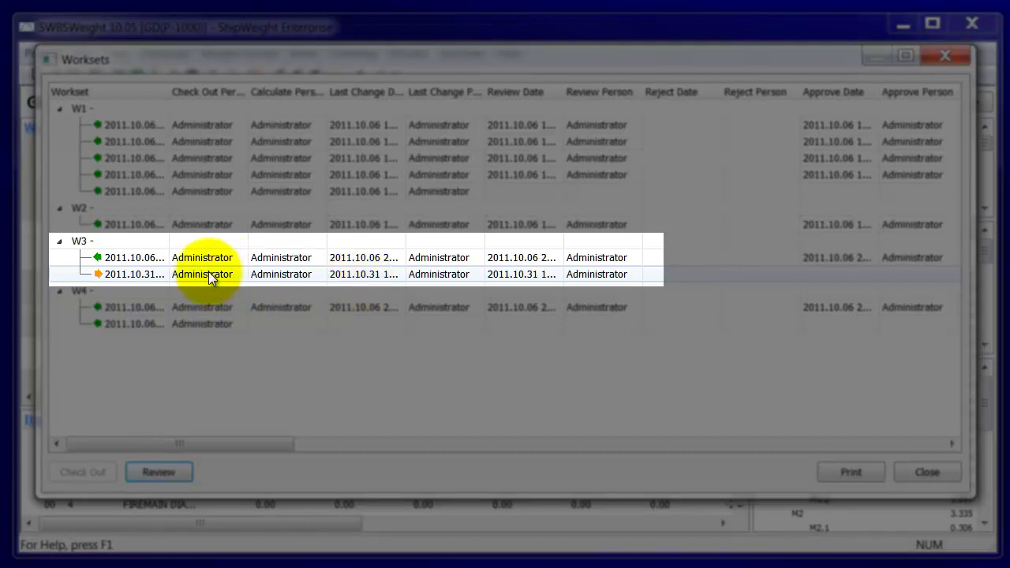
# Step: Open the W3 2011.10.31 entry for check-in and enter the approve comment 'Changes approved'
pyautogui.click(147, 276)
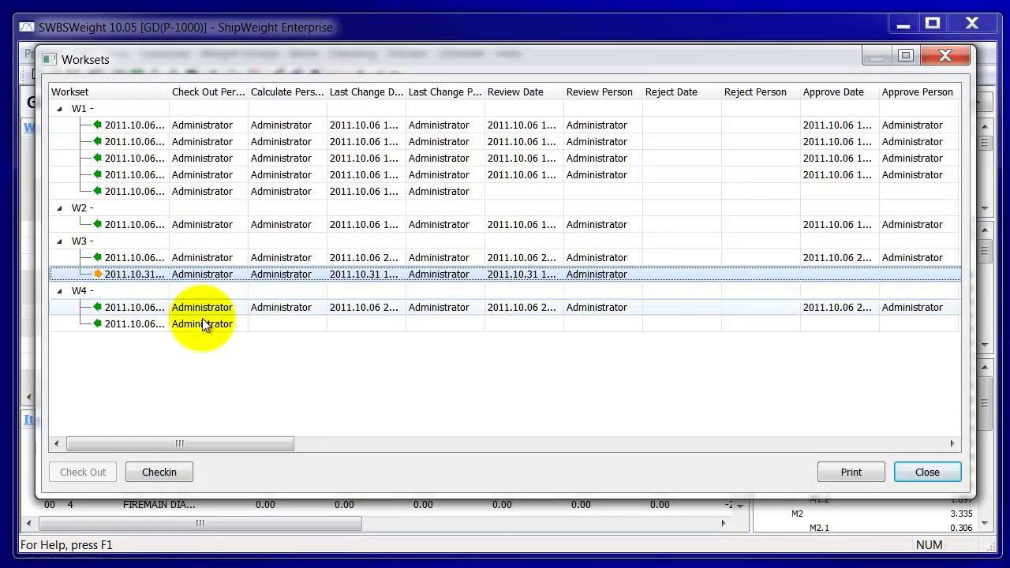
pyautogui.click(173, 473)
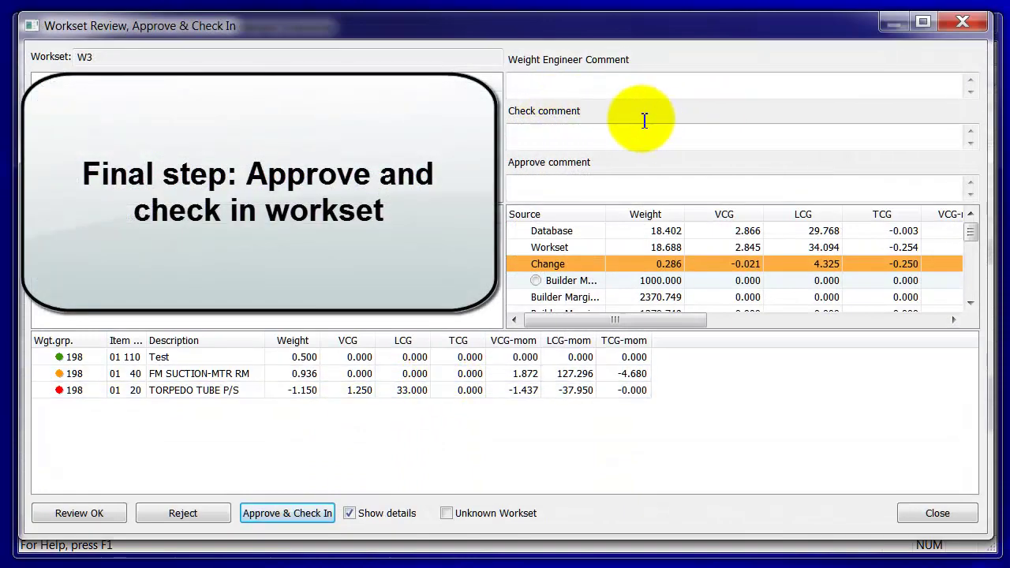
pyautogui.click(604, 184)
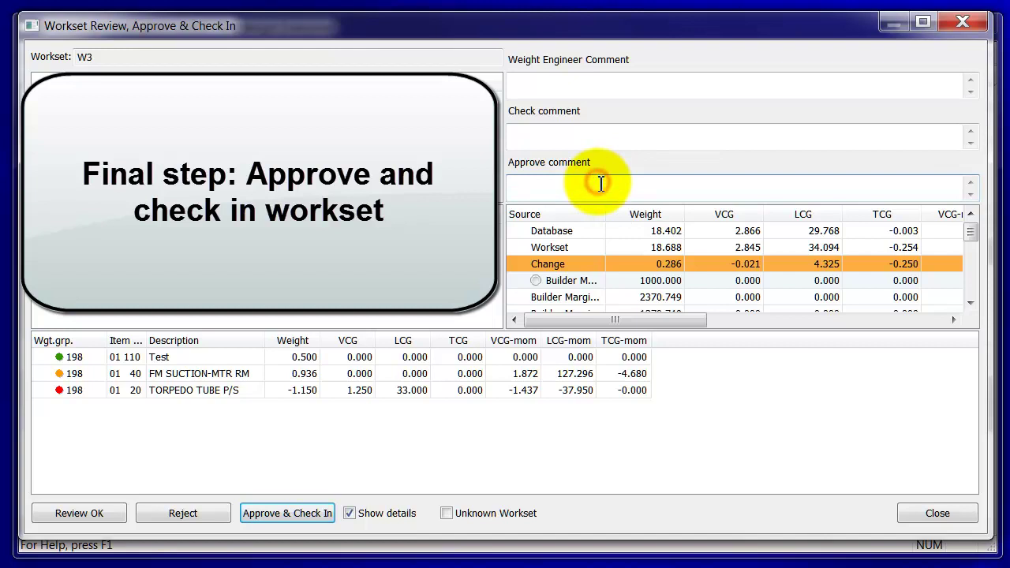
pyautogui.write('Changes approved')
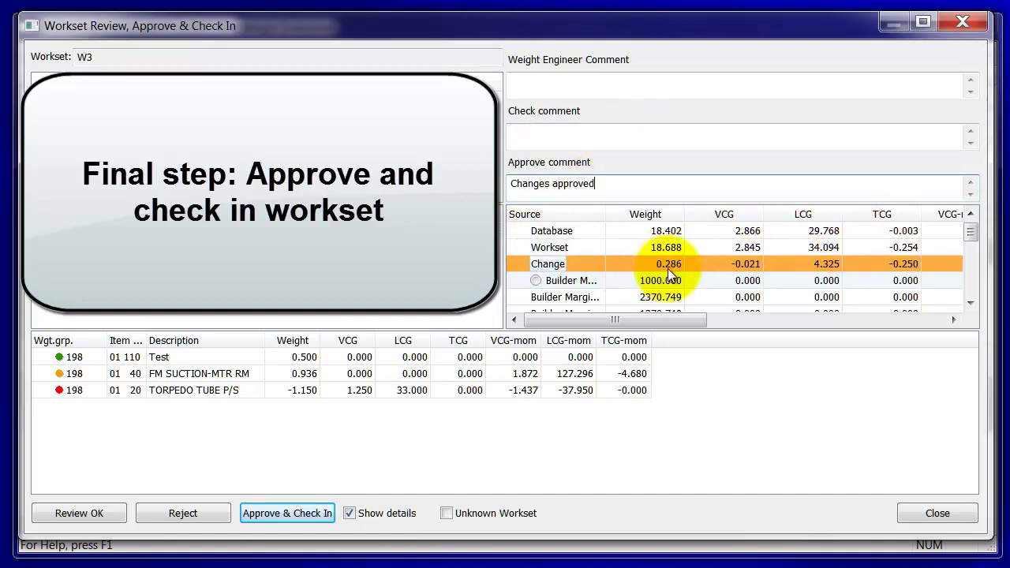
pyautogui.moveTo(971, 231)
pyautogui.mouseDown()
pyautogui.moveTo(990, 268)
pyautogui.moveTo(979, 282)
pyautogui.mouseUp()
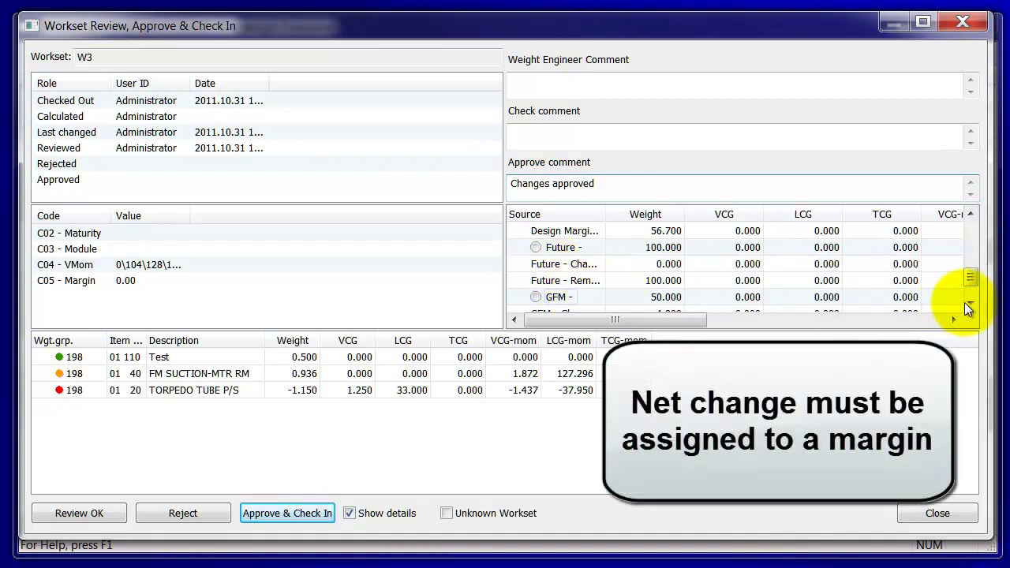
# Step: Assign W3's net change to the GFM margin, then approve and check in the workset
pyautogui.click(966, 302)
pyautogui.click(535, 281)
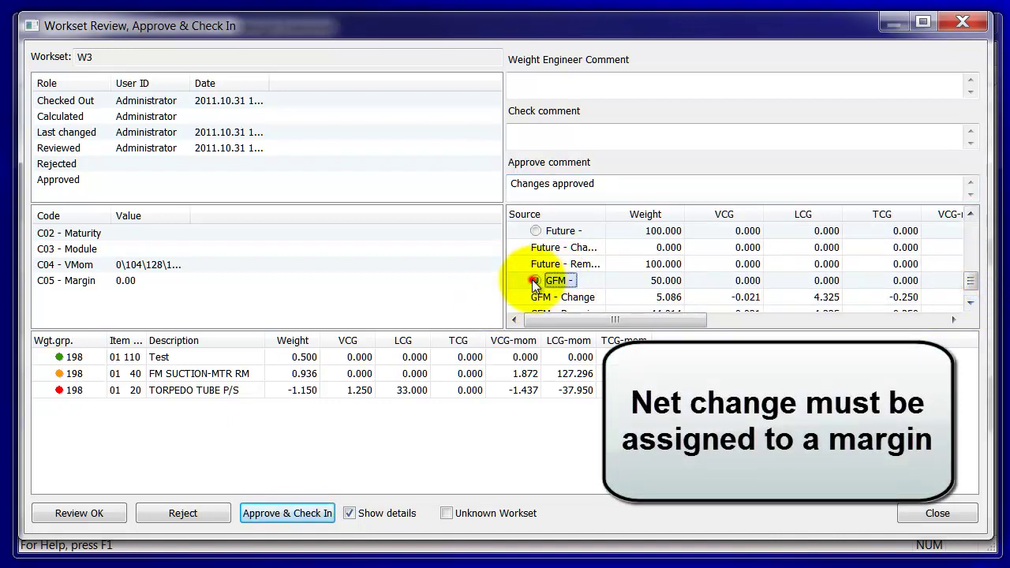
pyautogui.scroll(-1, 973, 287)
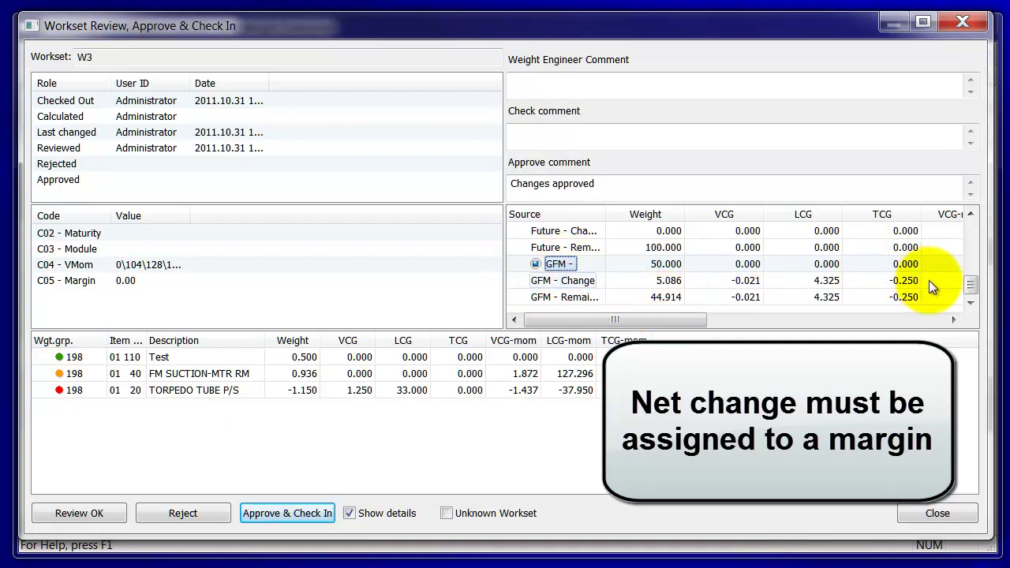
pyautogui.moveTo(972, 283); pyautogui.dragTo(967, 272)
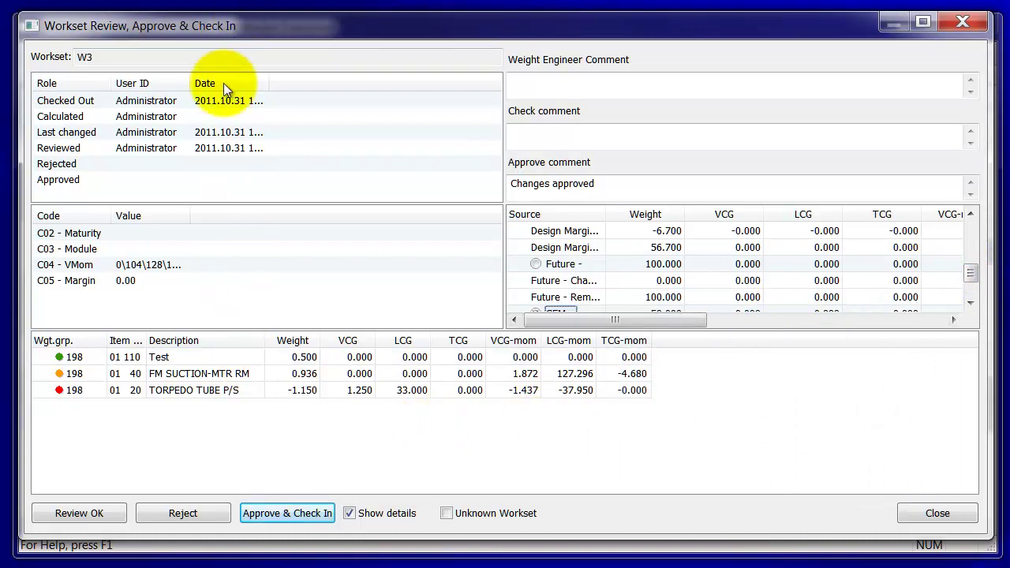
pyautogui.click(279, 512)
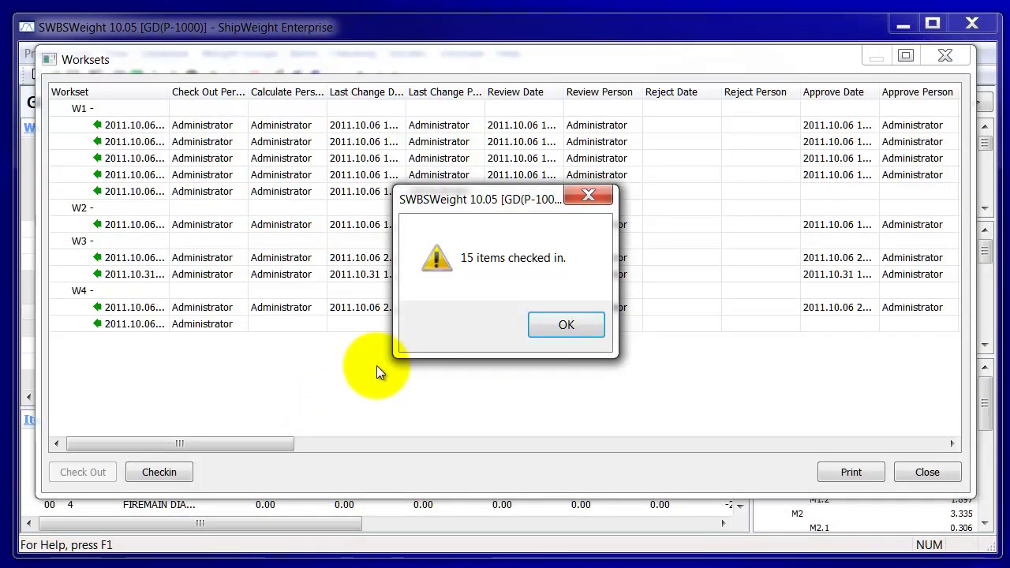
# Step: Dismiss the '15 items checked in.' message and select W3's approved 2011.10.31 entry
pyautogui.click(563, 329)
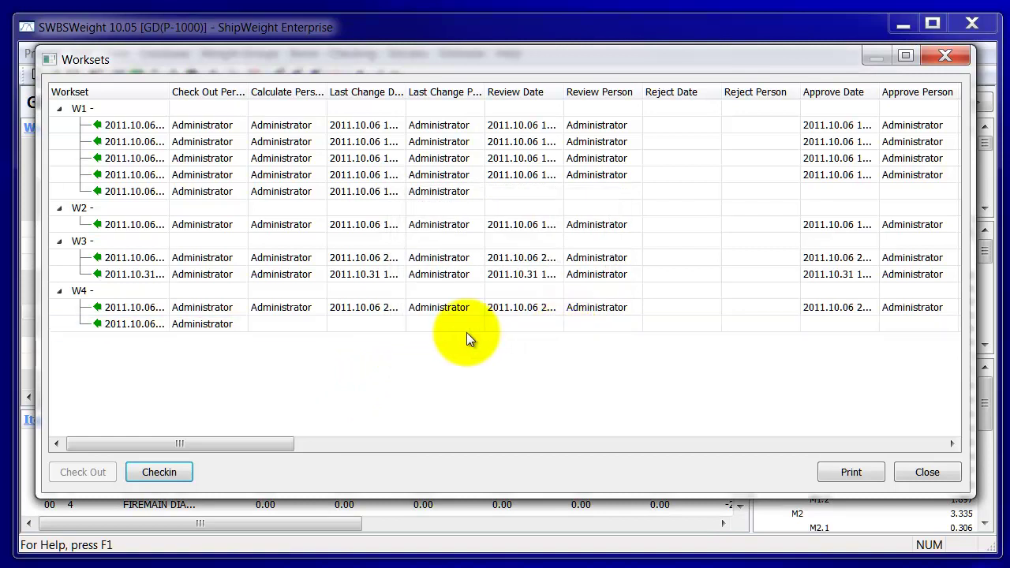
pyautogui.click(267, 276)
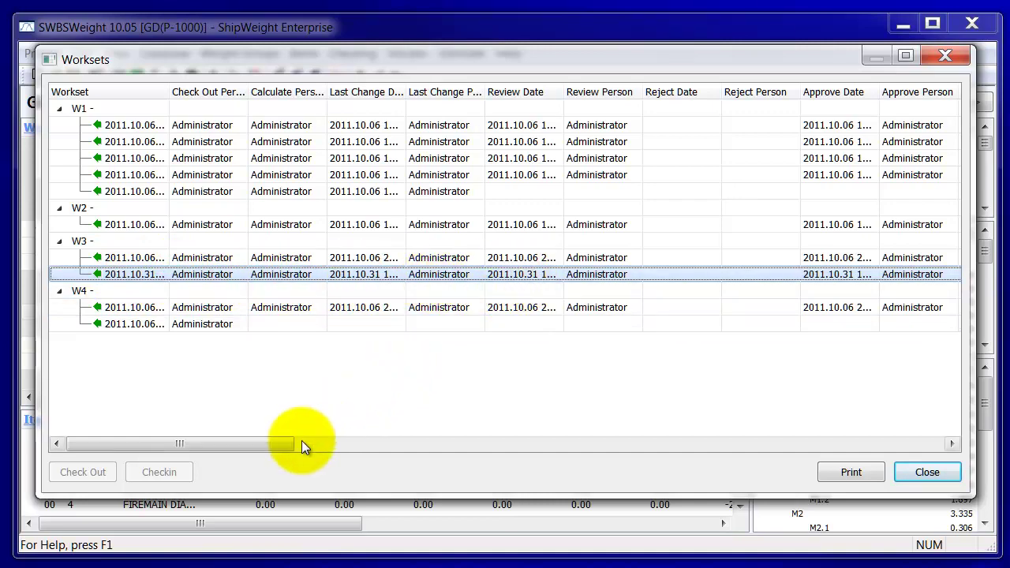
# Step: Confirm W3 shows the 'Changes approved' comment and GFM margin, then close the Worksets window
pyautogui.moveTo(270, 446); pyautogui.dragTo(791, 444)
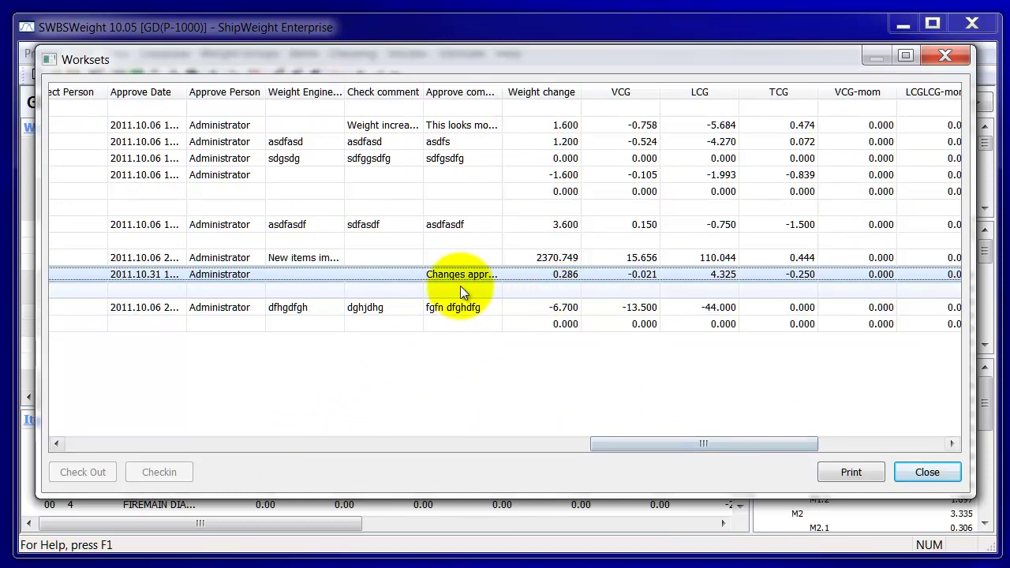
pyautogui.moveTo(503, 92); pyautogui.dragTo(571, 150)
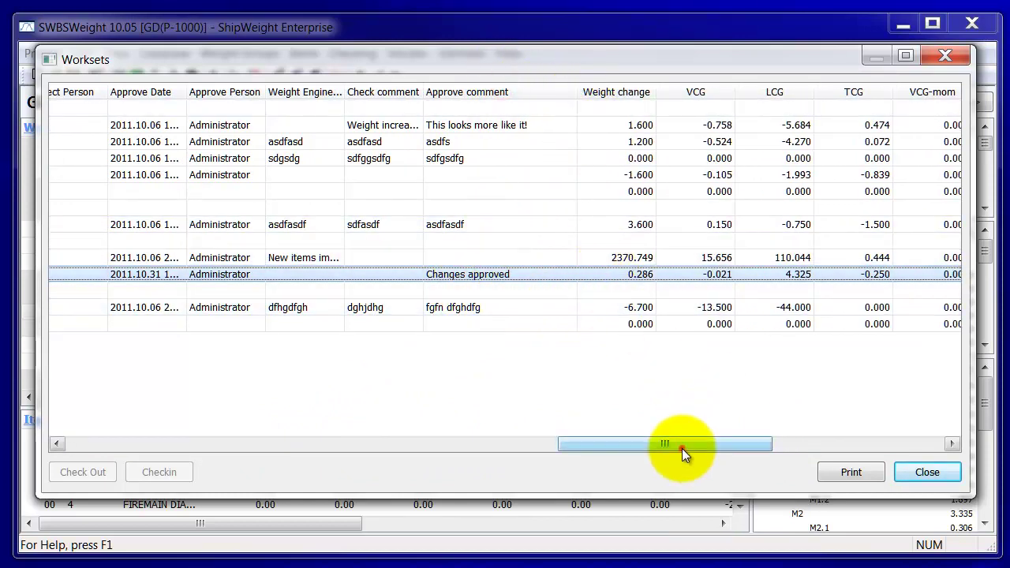
pyautogui.moveTo(682, 448); pyautogui.dragTo(940, 447)
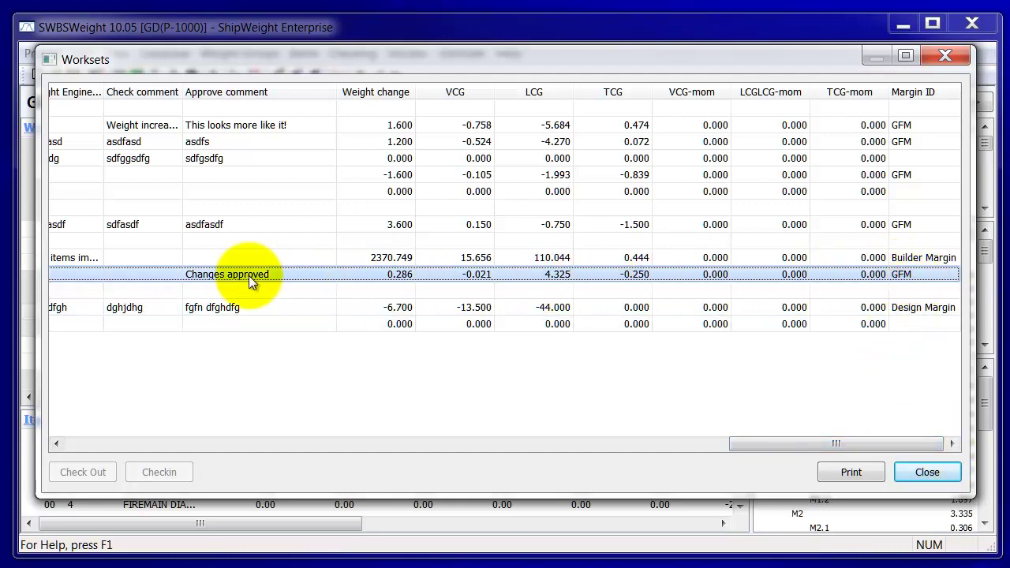
pyautogui.click(922, 472)
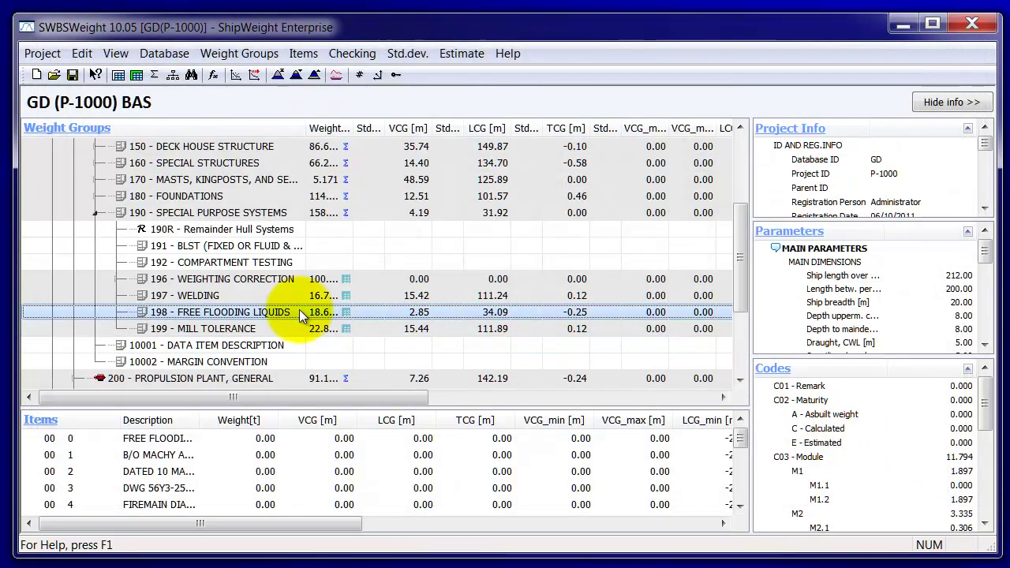
pyautogui.click(137, 75)
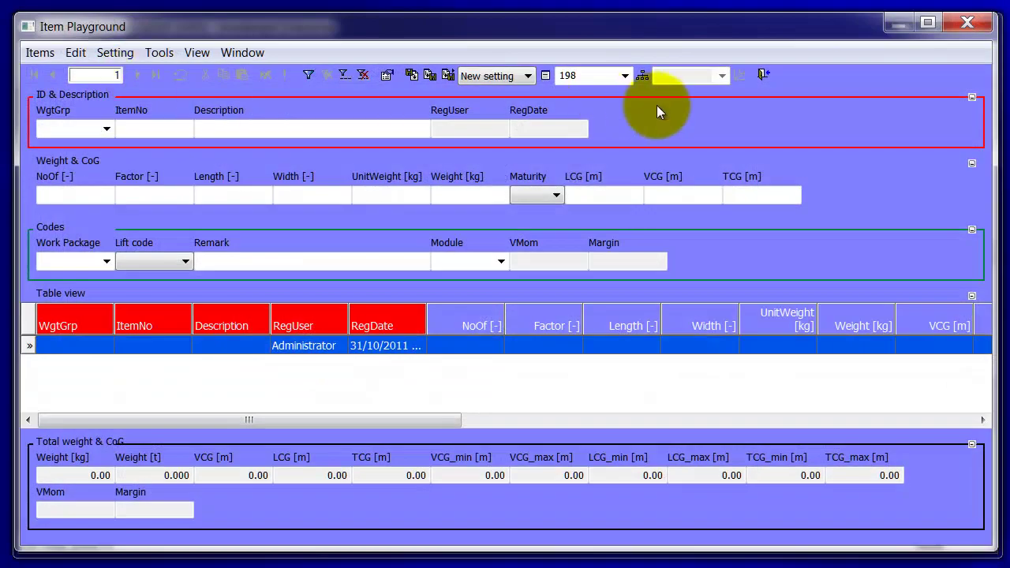
pyautogui.click(763, 73)
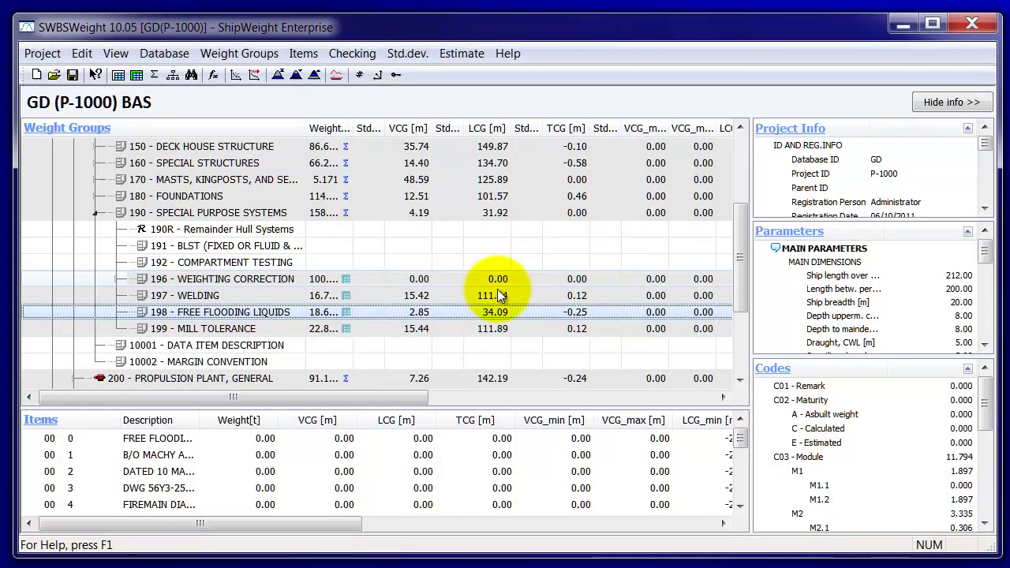
pyautogui.click(118, 75)
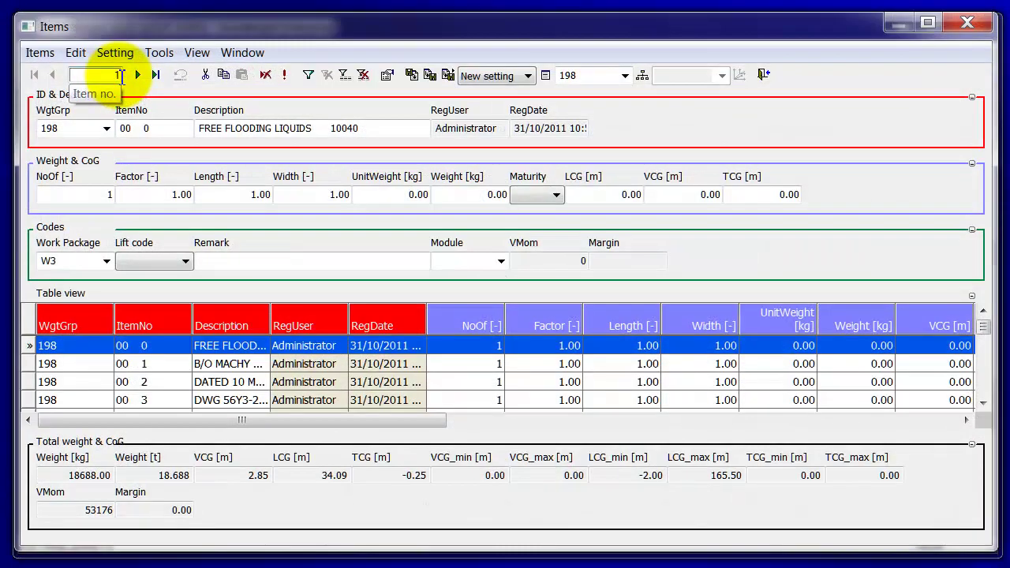
pyautogui.click(764, 74)
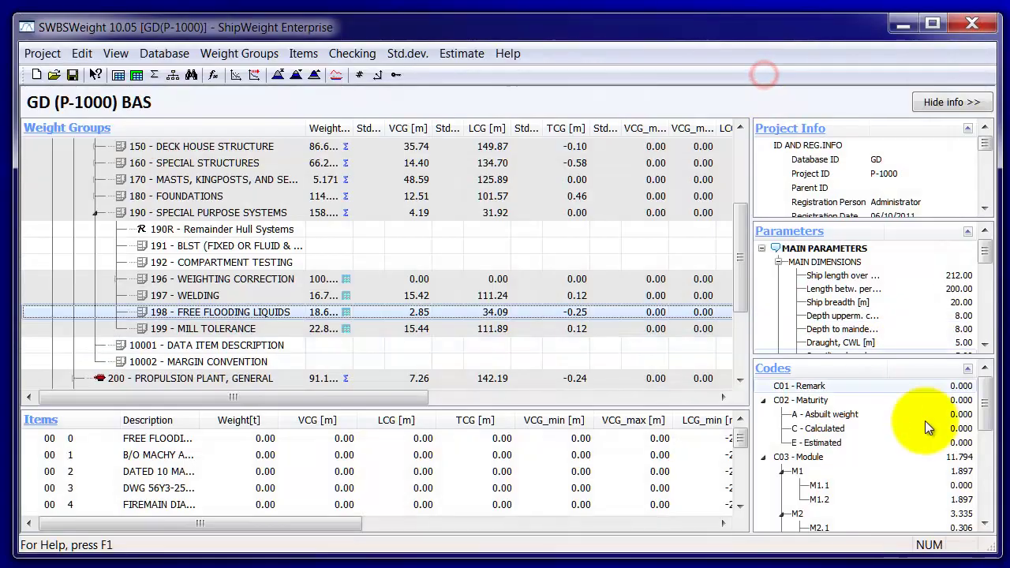